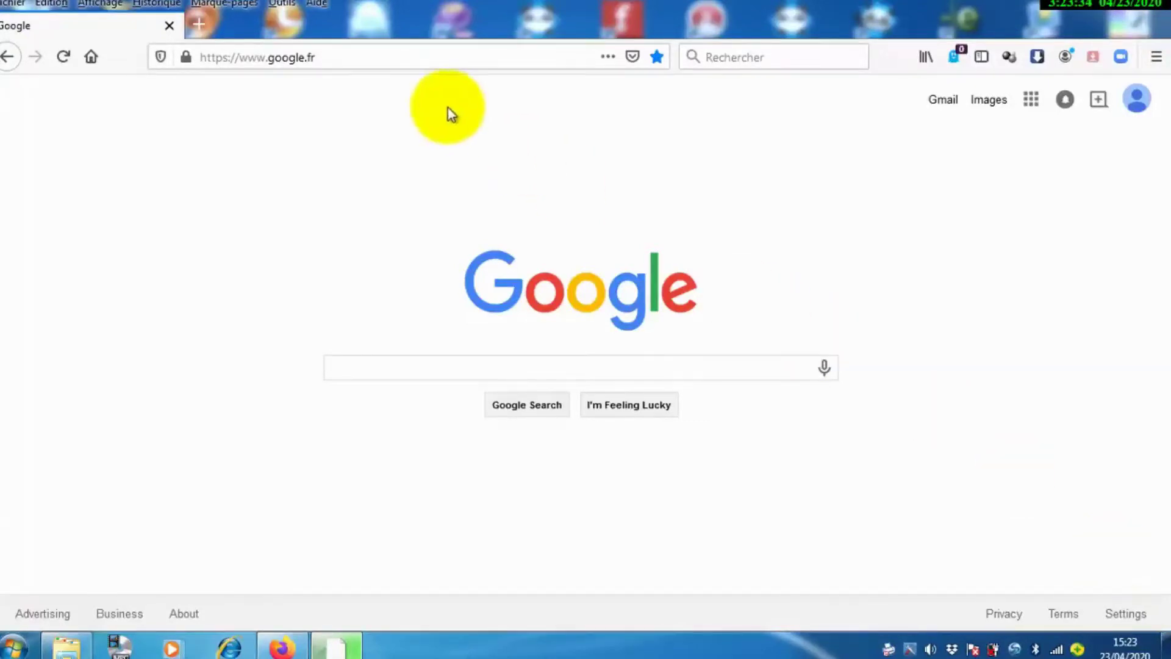
Go to the tinkercad.com website.
click(335, 48)
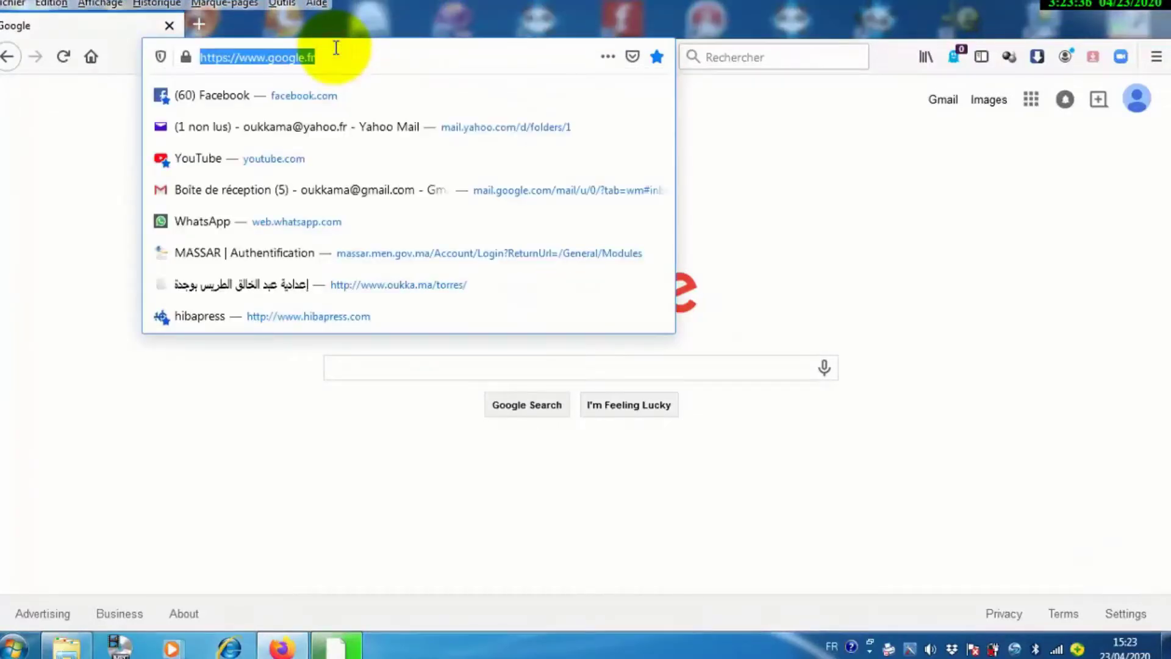
text(tinke)
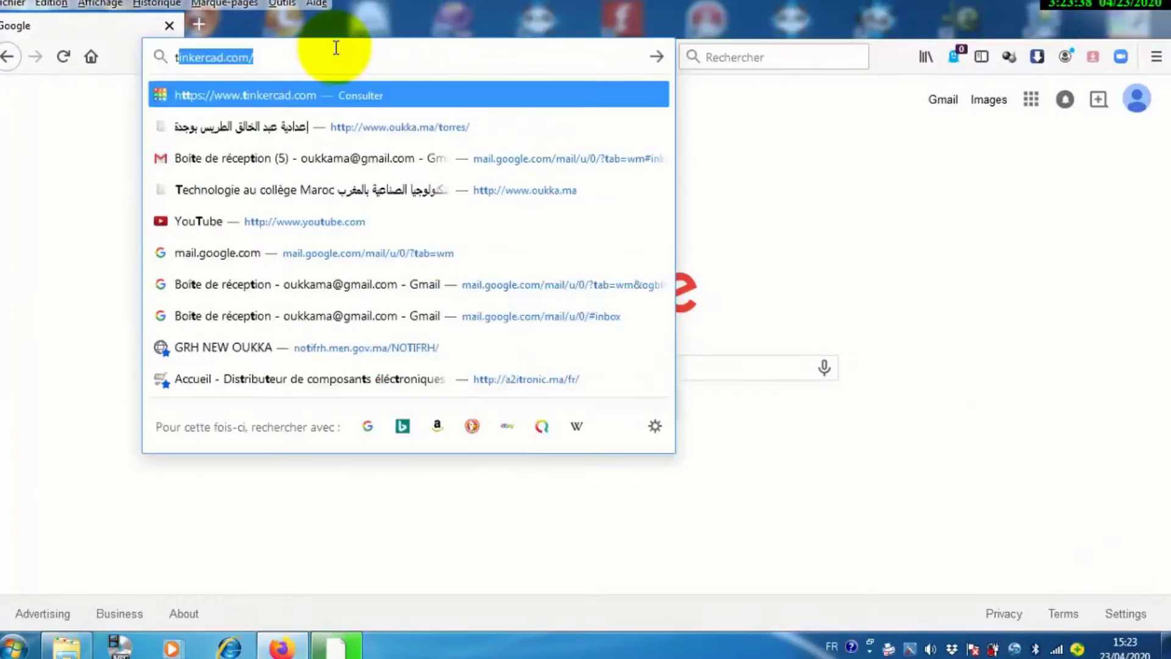
text(r)
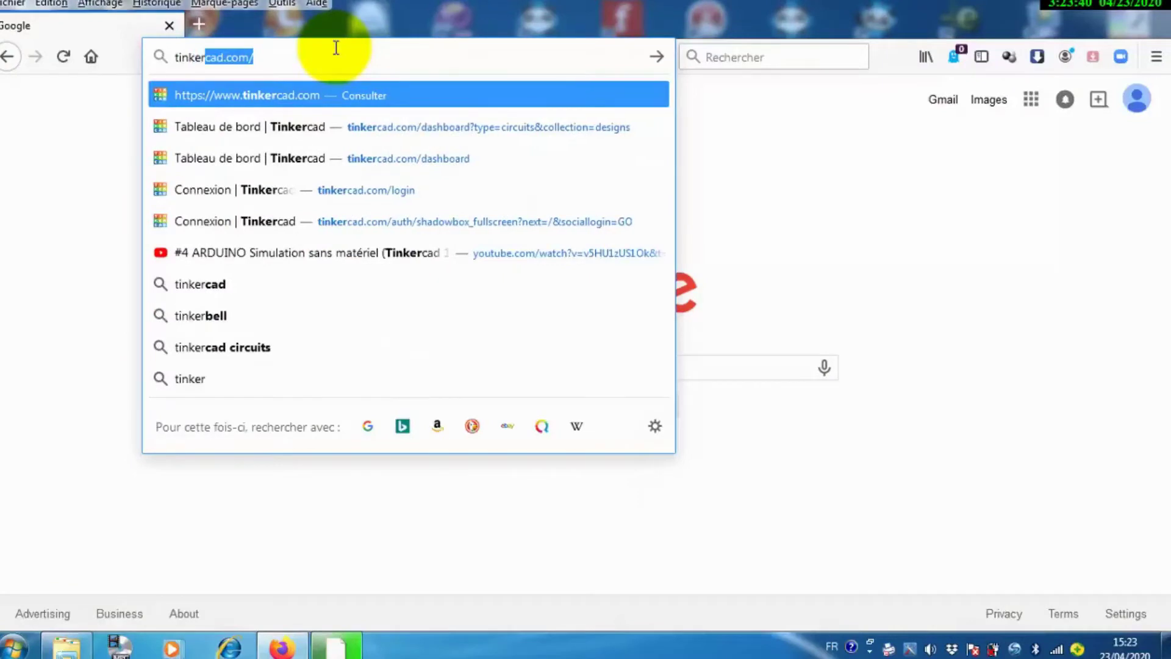
key(Return)
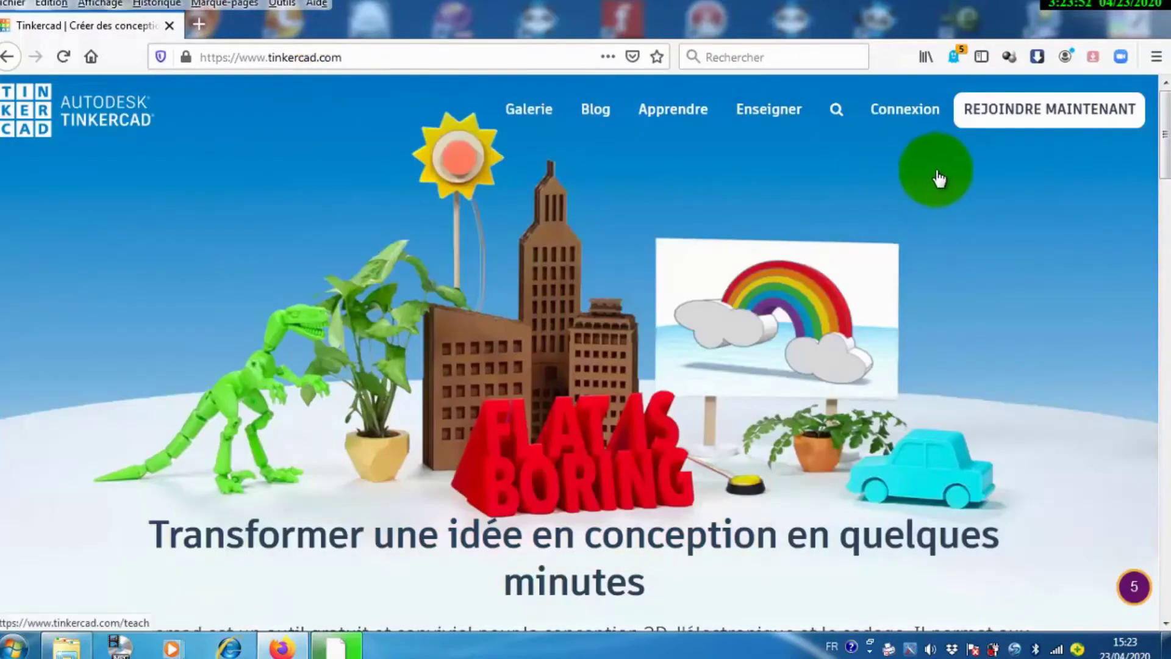
Sign in to Tinkercad with the owner's Google account.
click(913, 112)
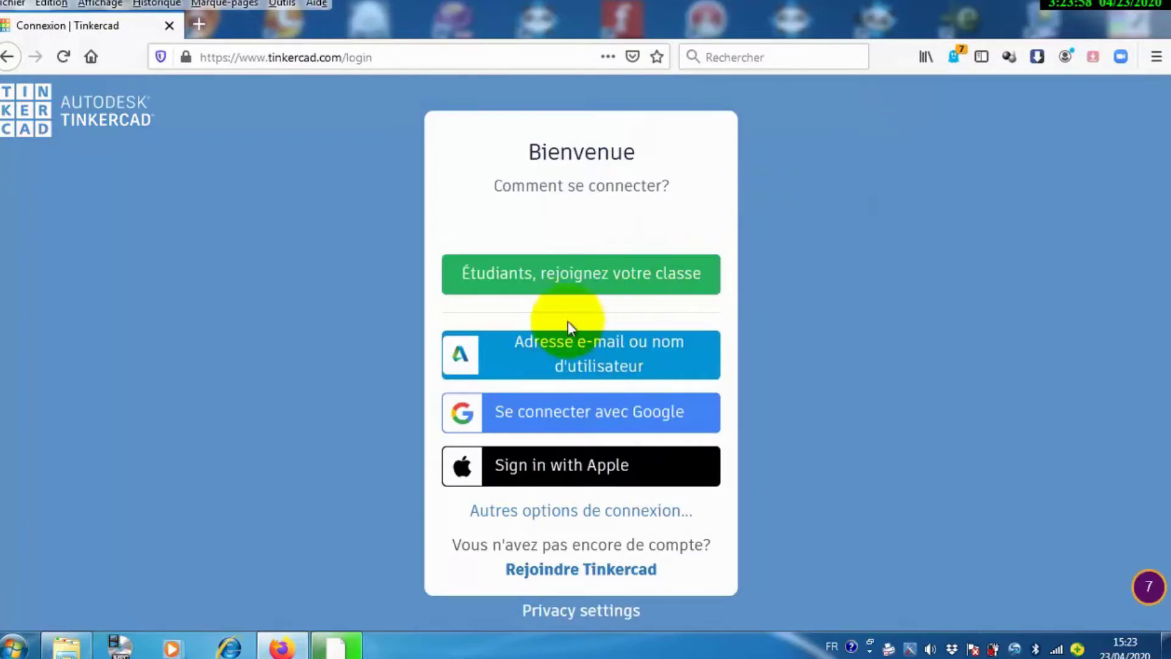
click(590, 416)
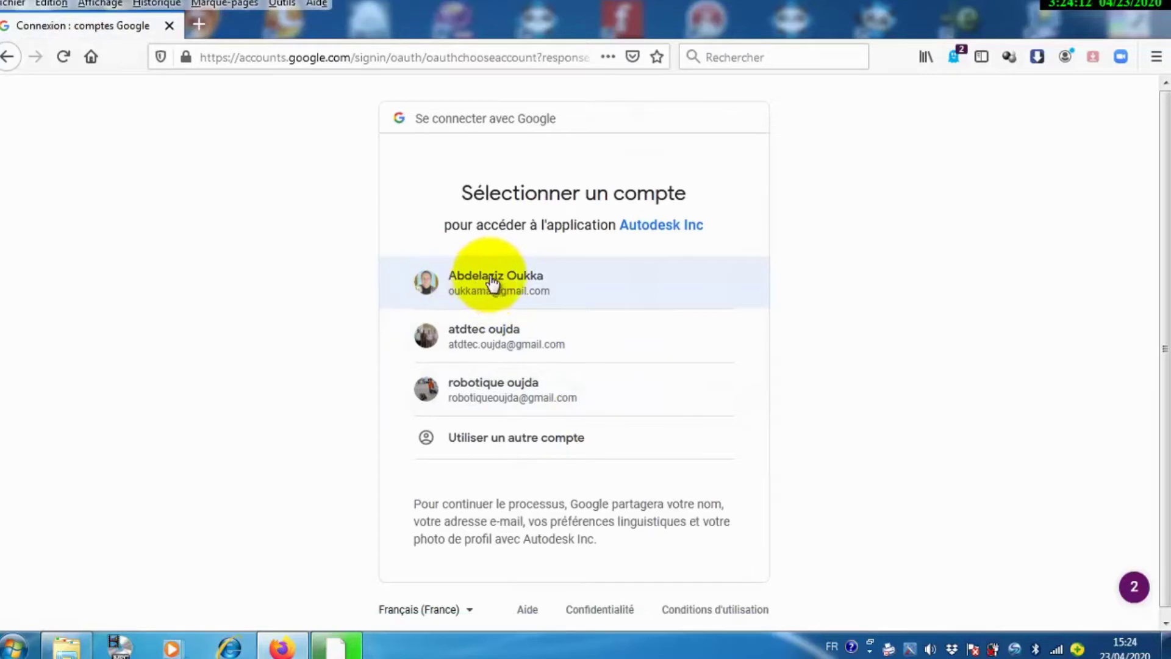
click(490, 280)
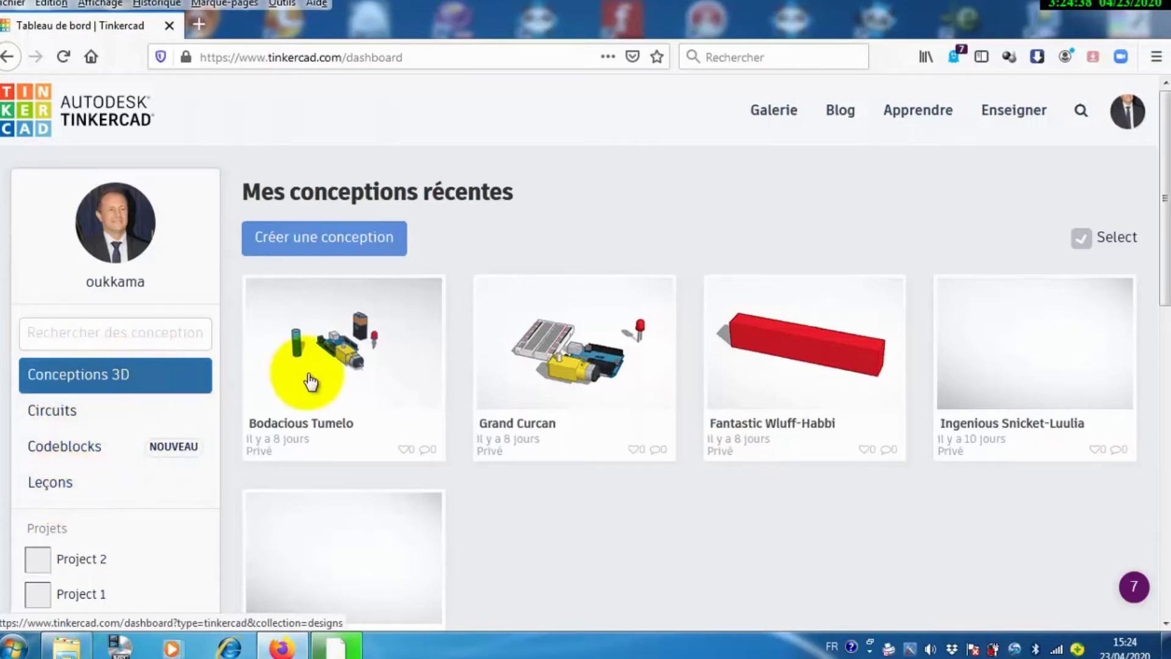
Switch from the 3D designs to the Circuits collection and create a new circuit.
mouse_move(308, 343)
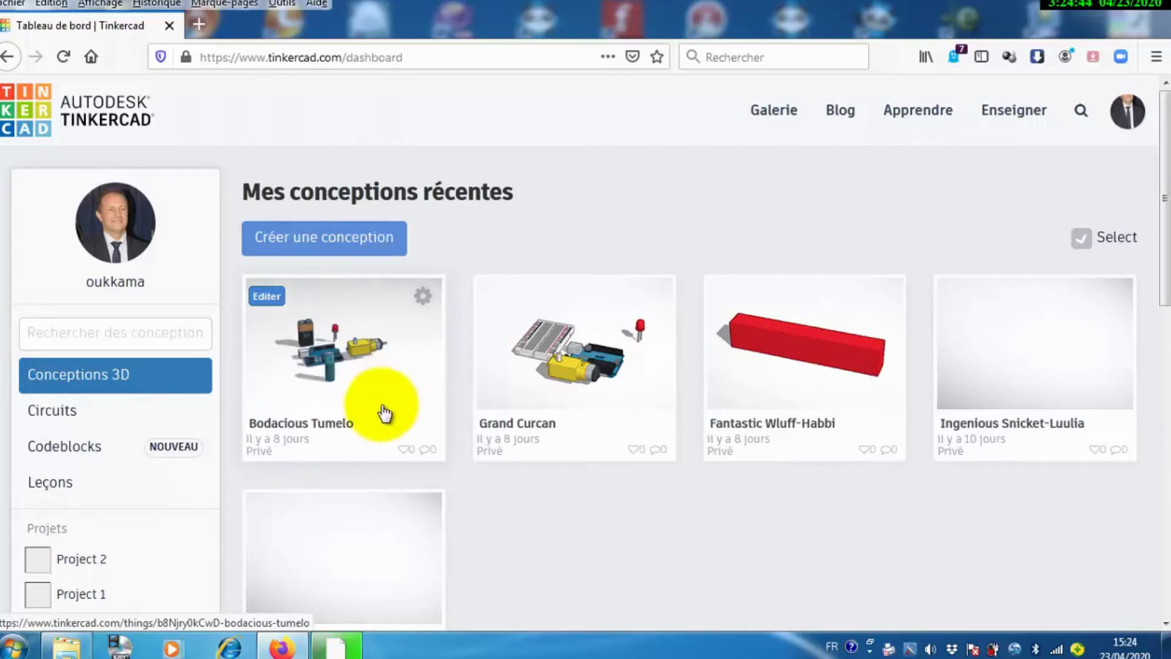
mouse_move(582, 366)
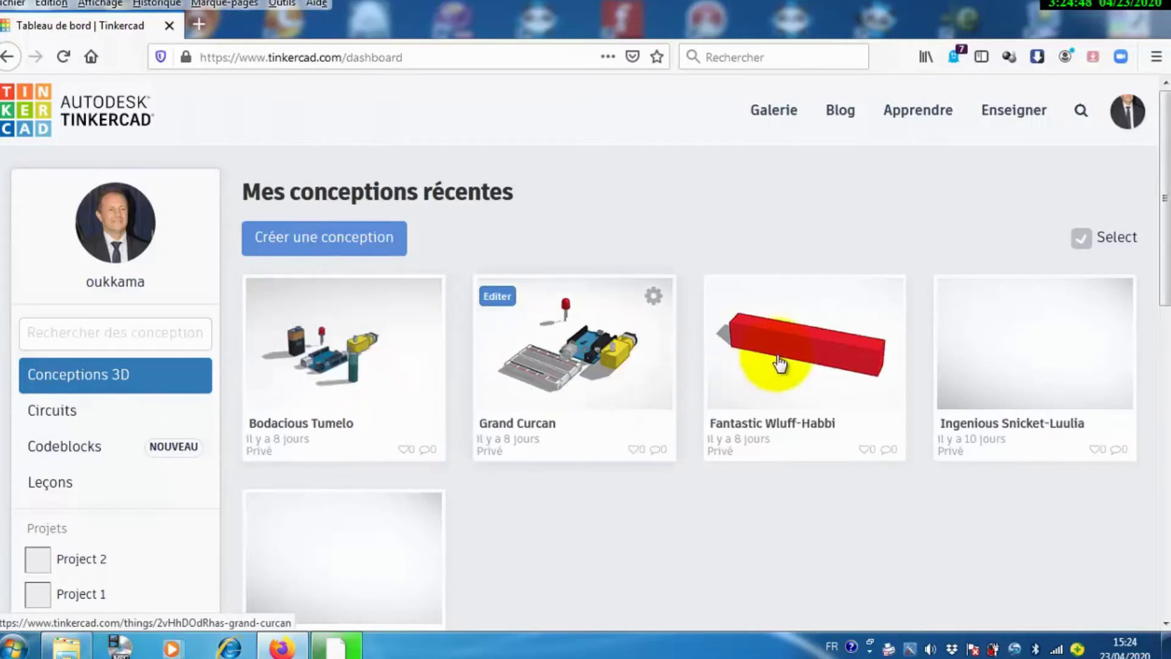
mouse_move(773, 366)
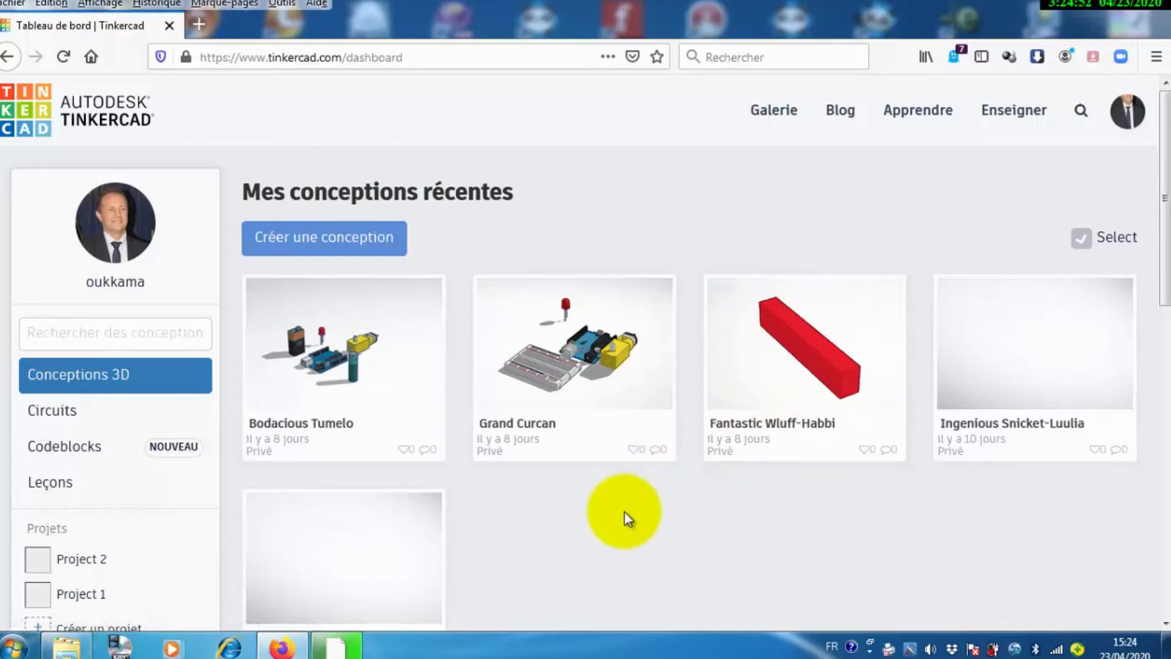
click(72, 414)
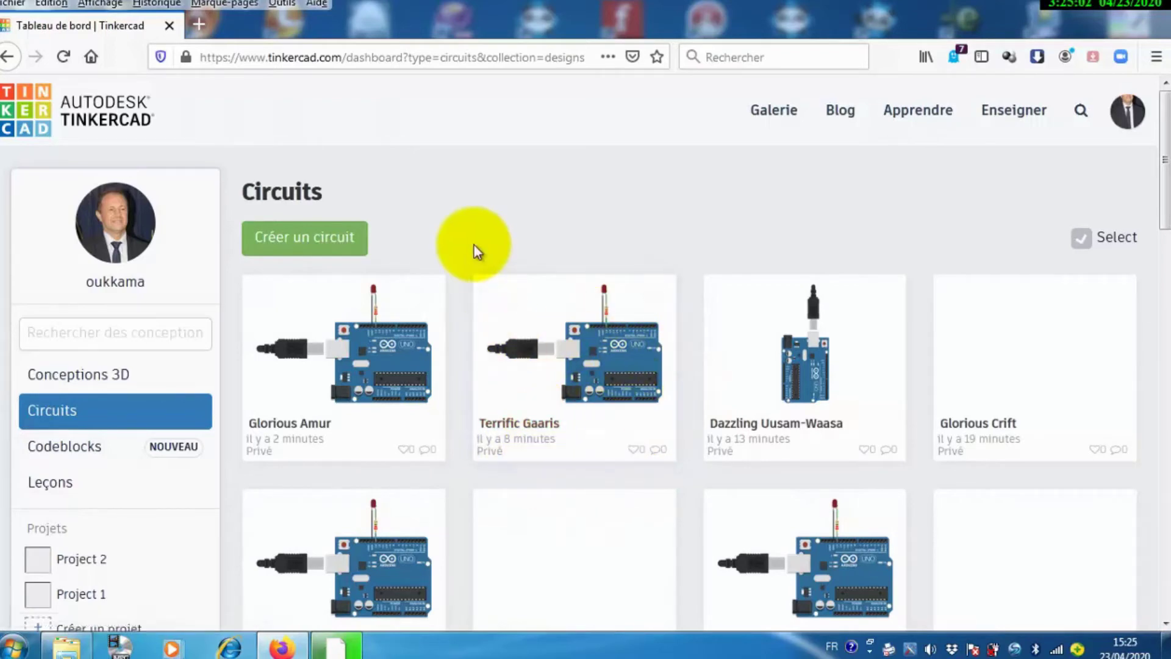
click(327, 239)
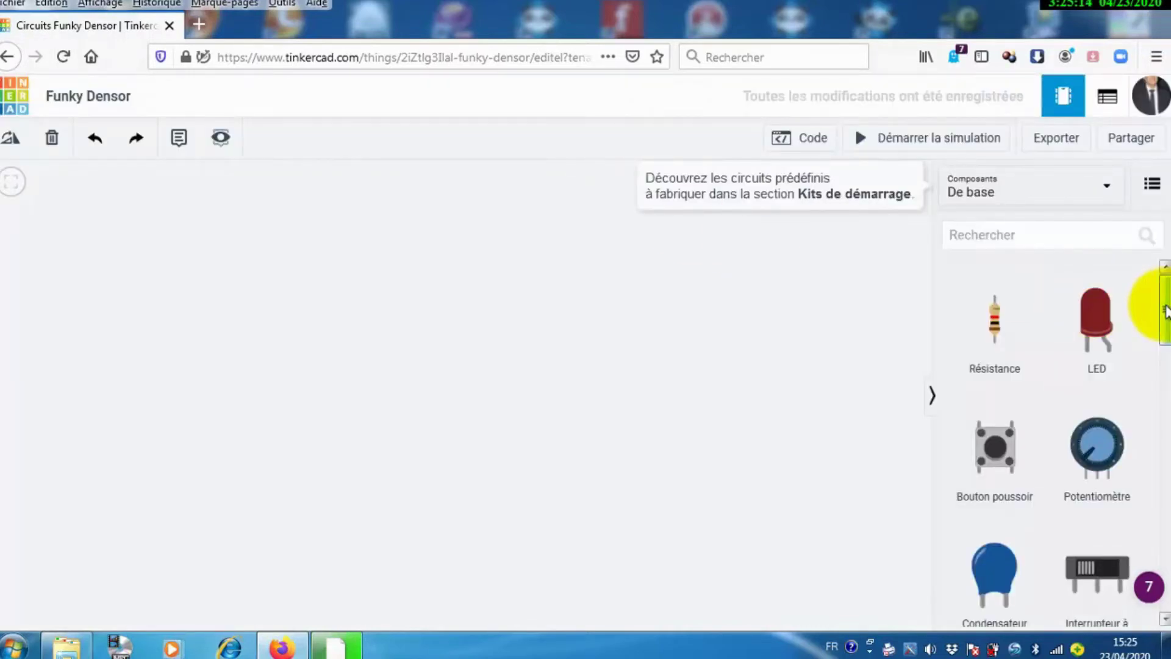
Look through the basic components and the complete "Tout" component library.
drag(1165, 311, 1162, 277)
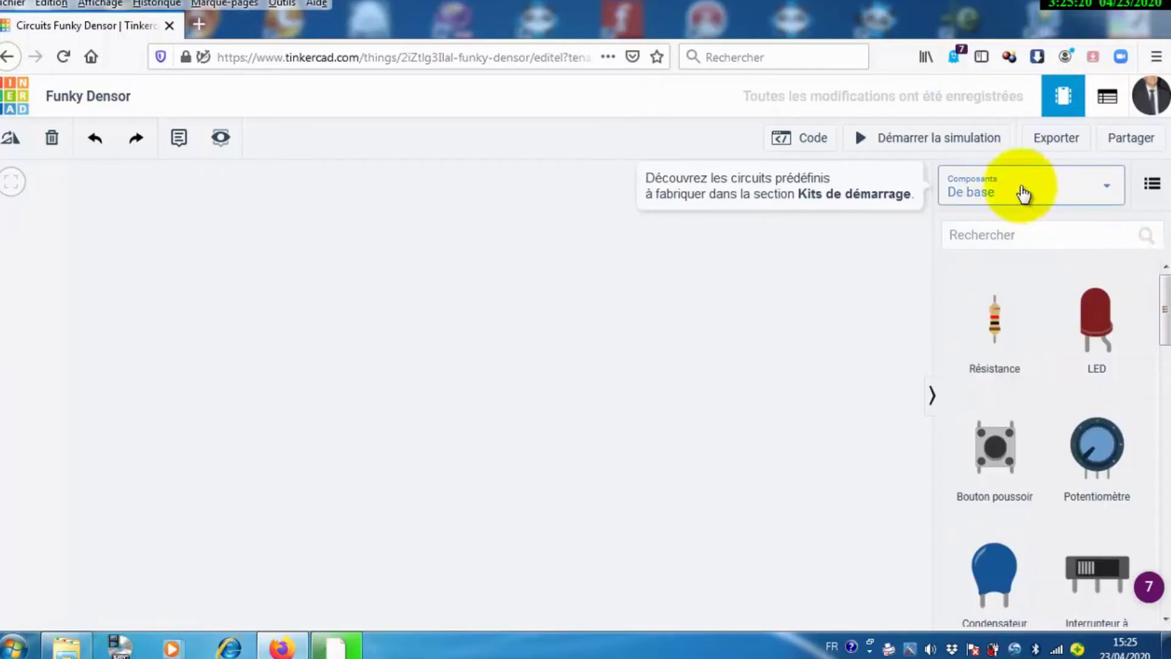
click(1105, 193)
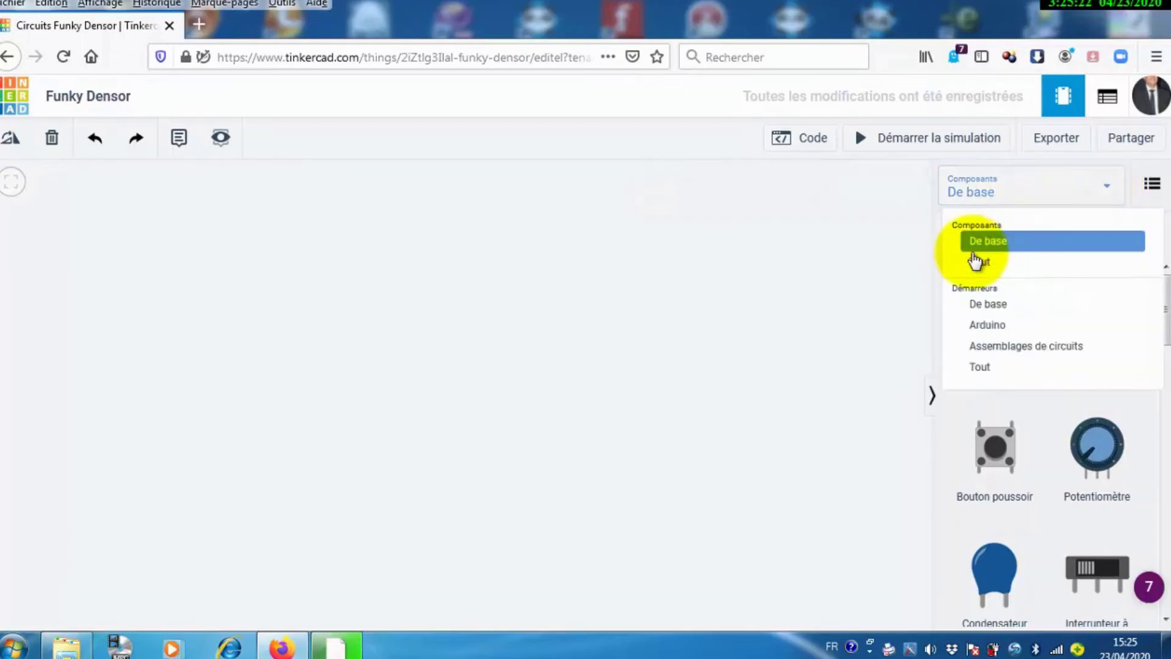
click(974, 262)
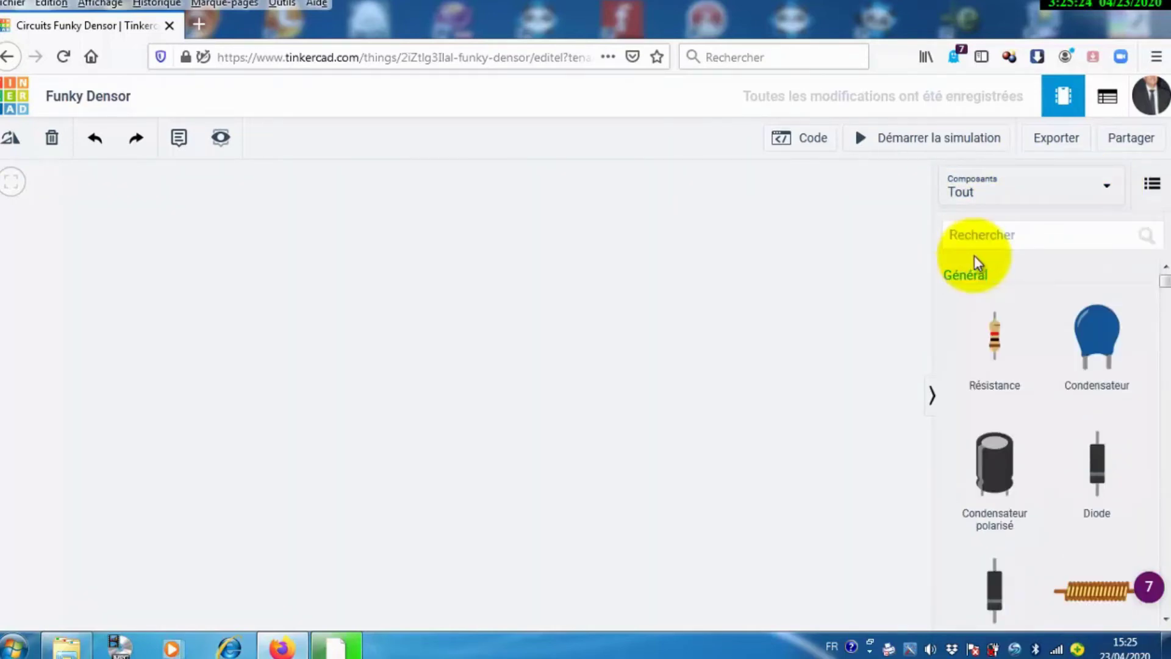
mouse_move(1166, 285)
mouse_down()
mouse_move(1165, 364)
mouse_move(1165, 265)
mouse_up()
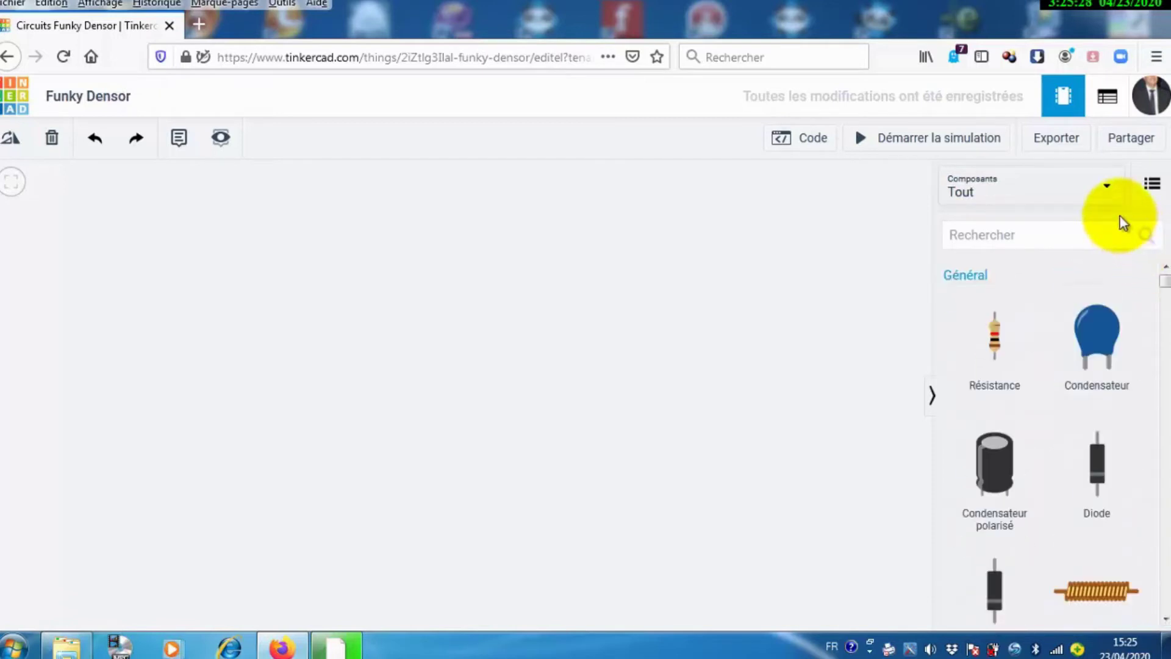
Show the Arduino starter circuits and place the "Clignotant" starter on the empty workplane.
click(1108, 190)
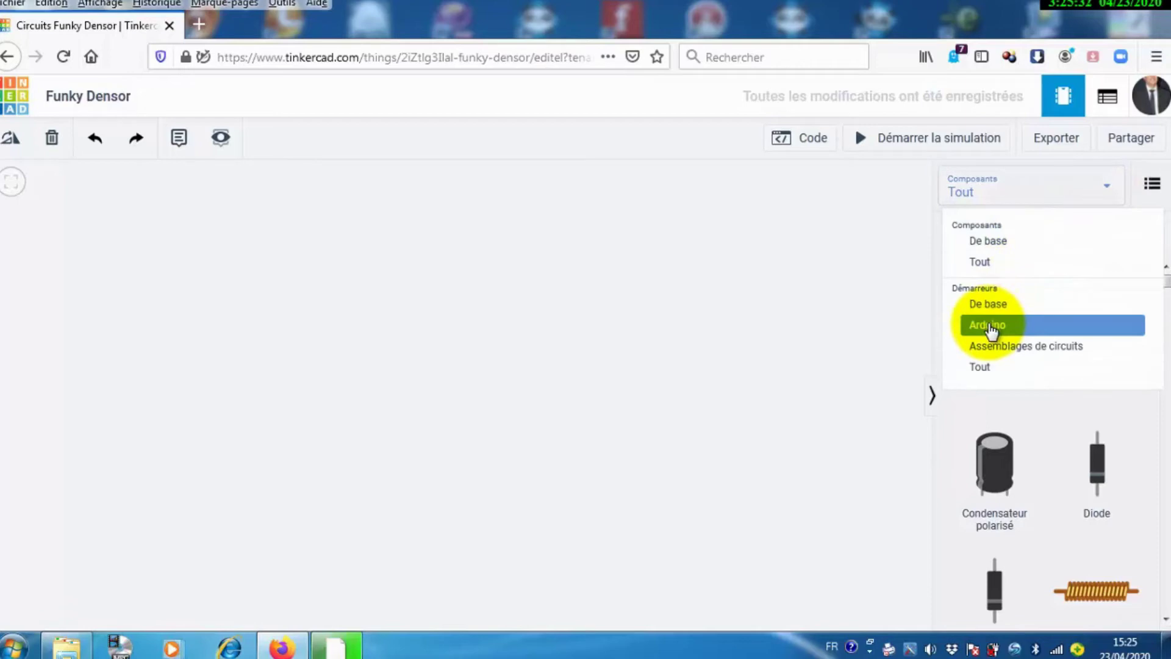
click(990, 328)
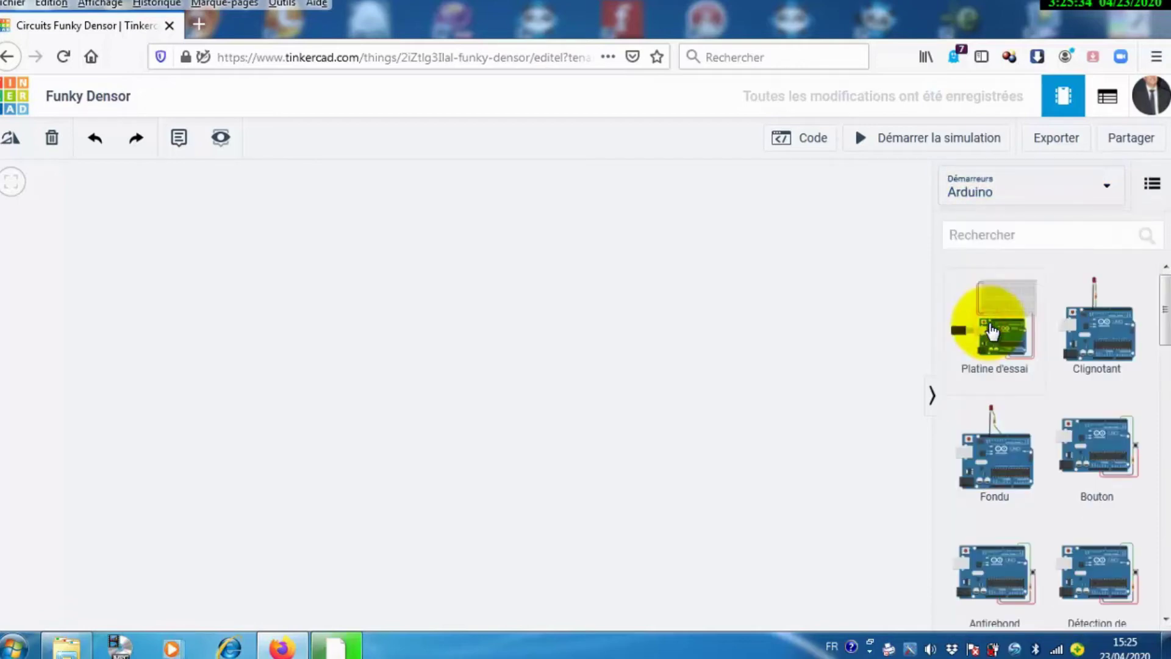
mouse_move(1166, 313)
mouse_down()
mouse_move(1166, 387)
mouse_move(1166, 293)
mouse_up()
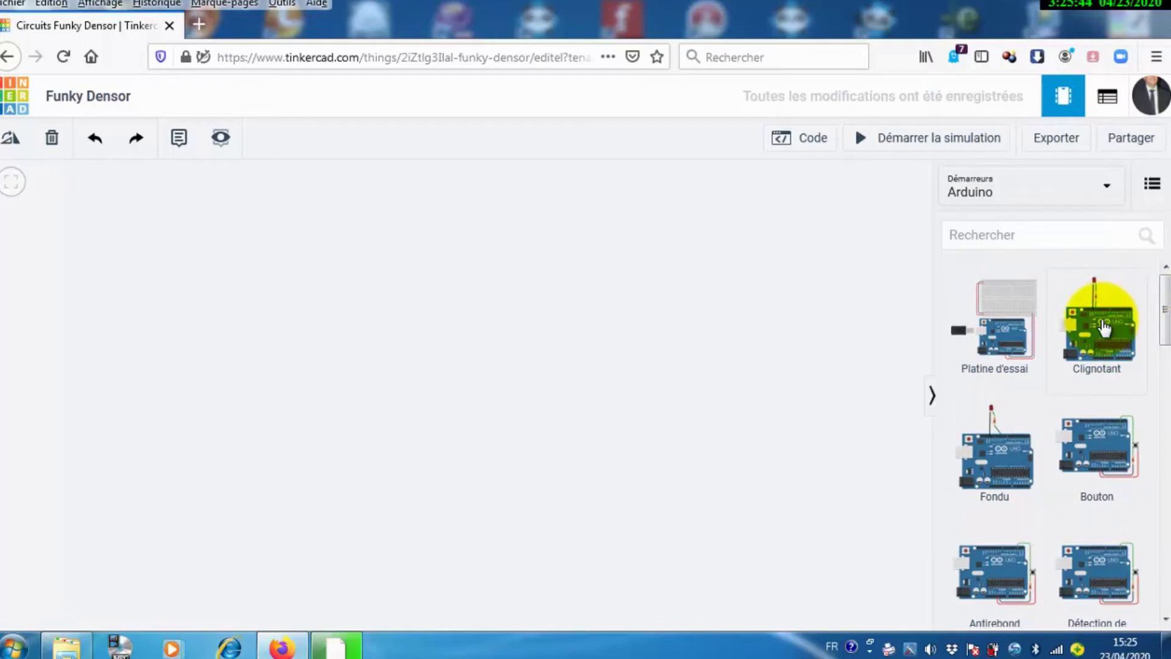
click(1105, 327)
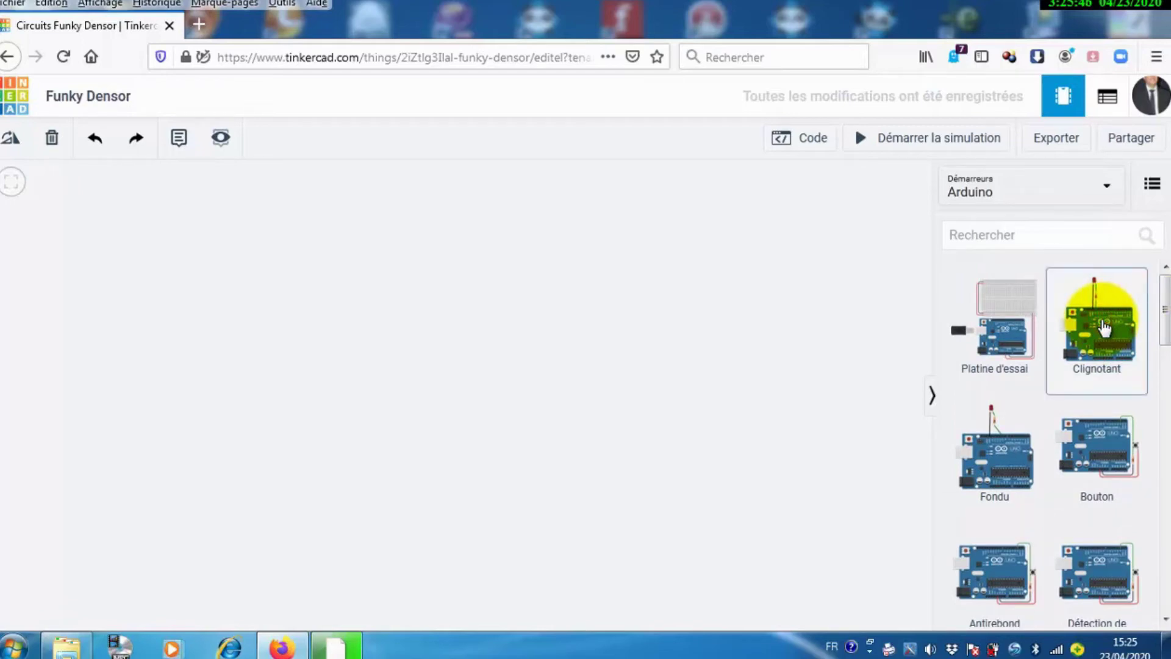
drag(1105, 328, 385, 421)
click(642, 360)
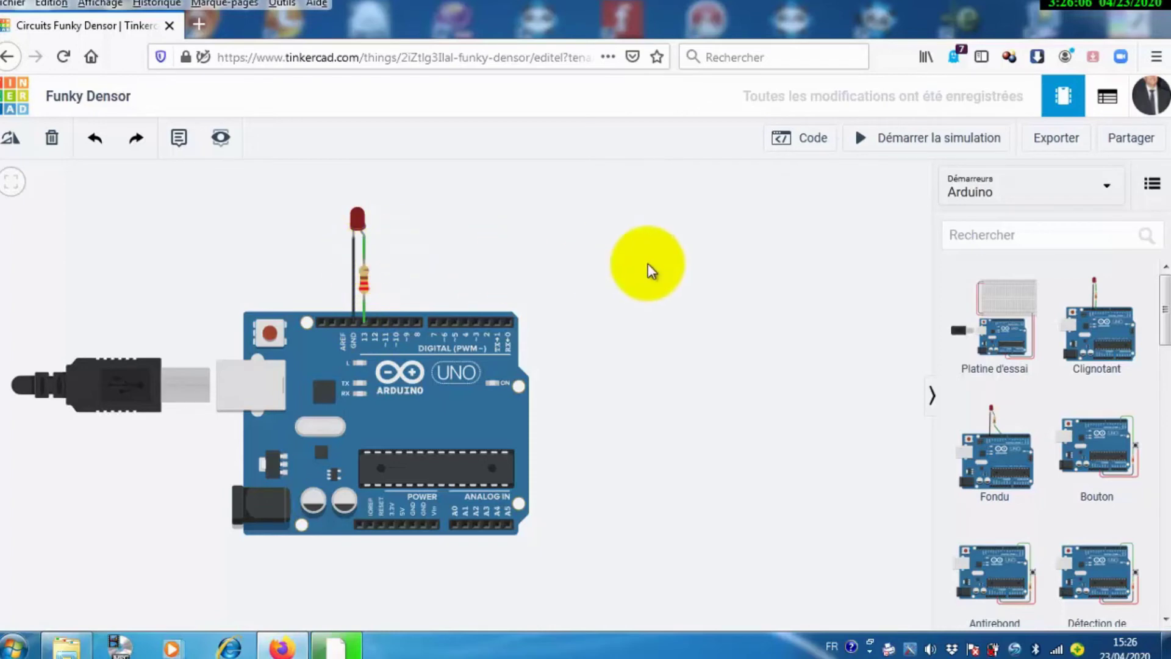
Show the Arduino's block code beside the circuit and start the simulation.
click(811, 139)
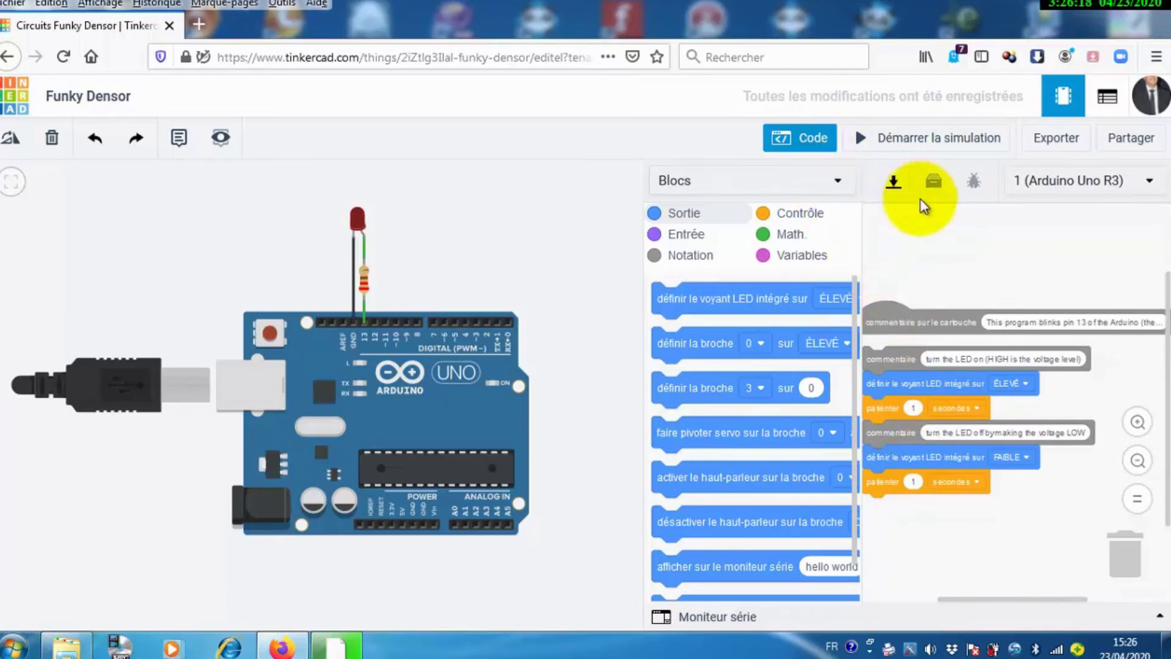
click(858, 139)
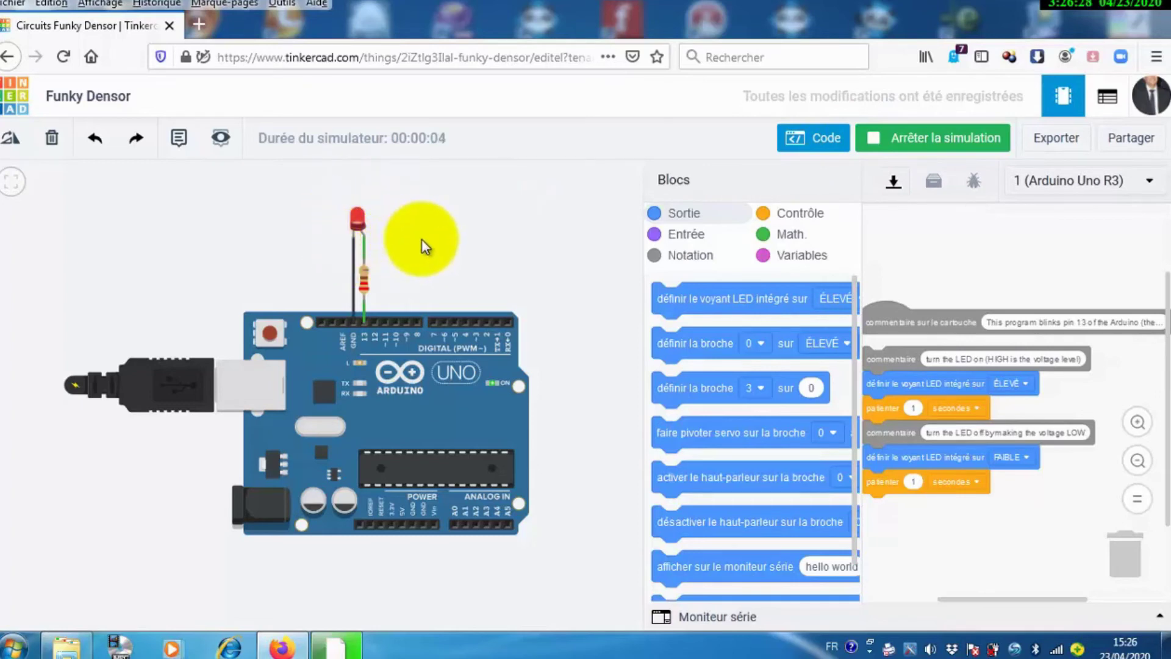
Set both wait blocks in the LED blink program to 0.5 seconds.
click(915, 408)
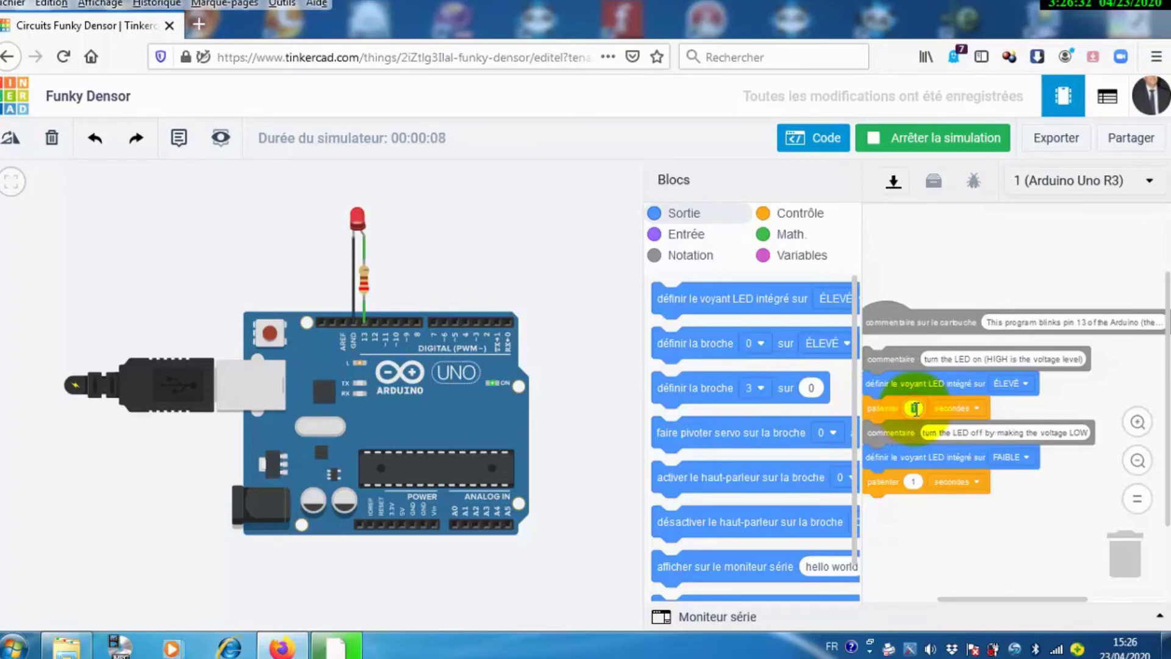
text(0.5)
click(920, 482)
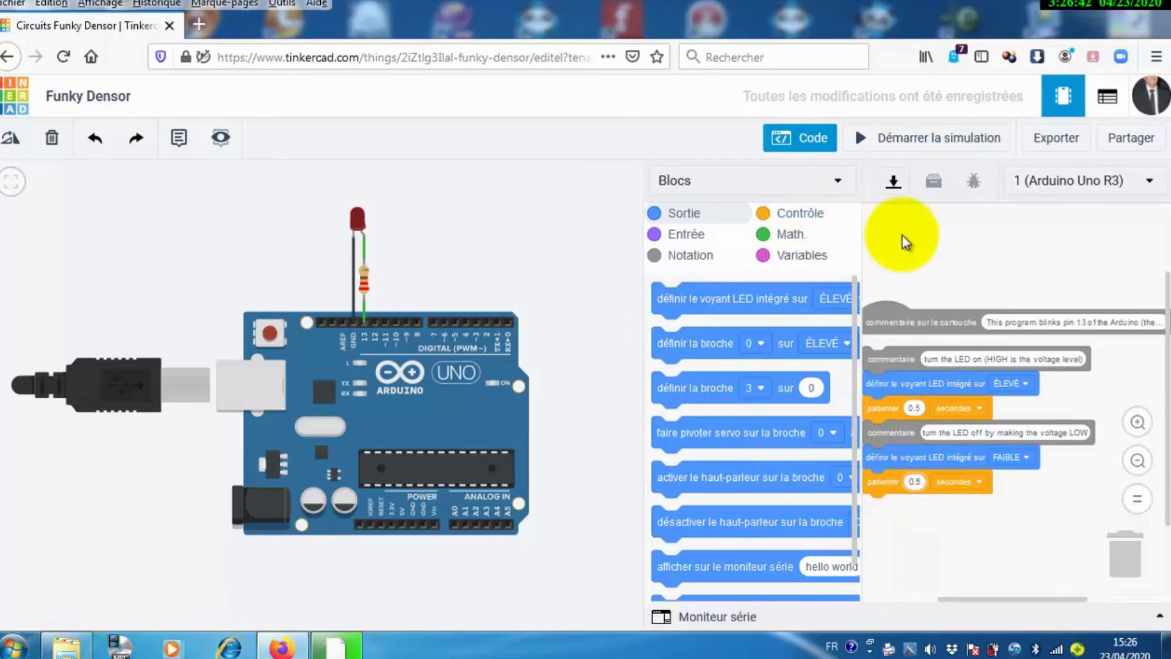
Run the simulation with the new blink timing, hiding the code editor before stopping it.
click(908, 144)
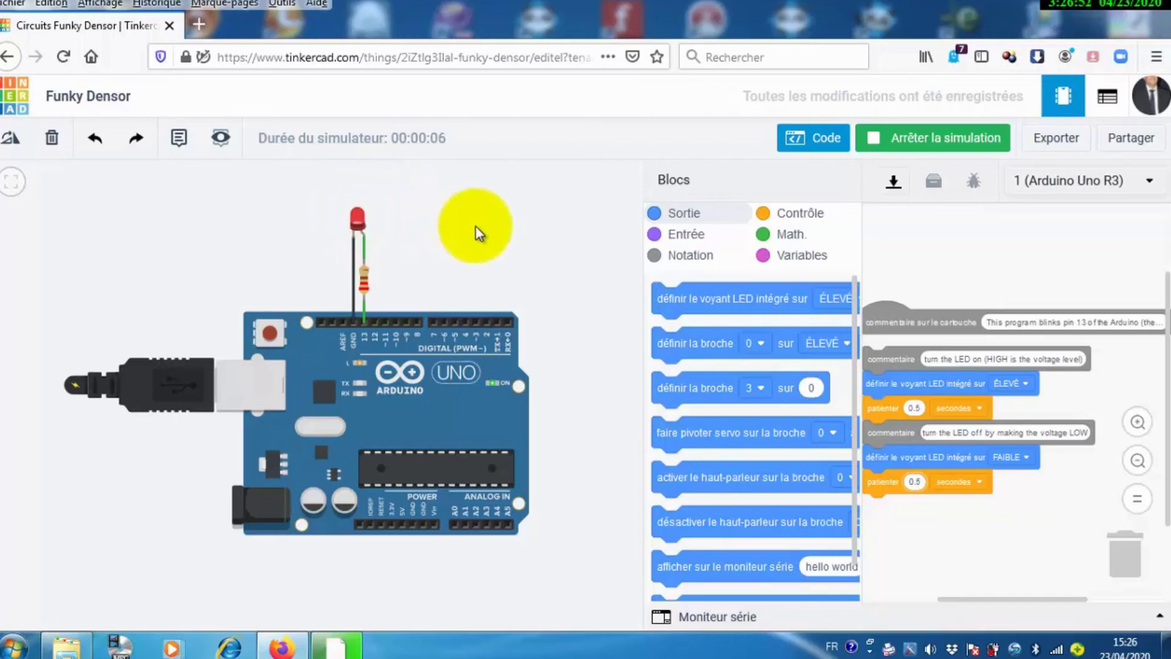
click(838, 149)
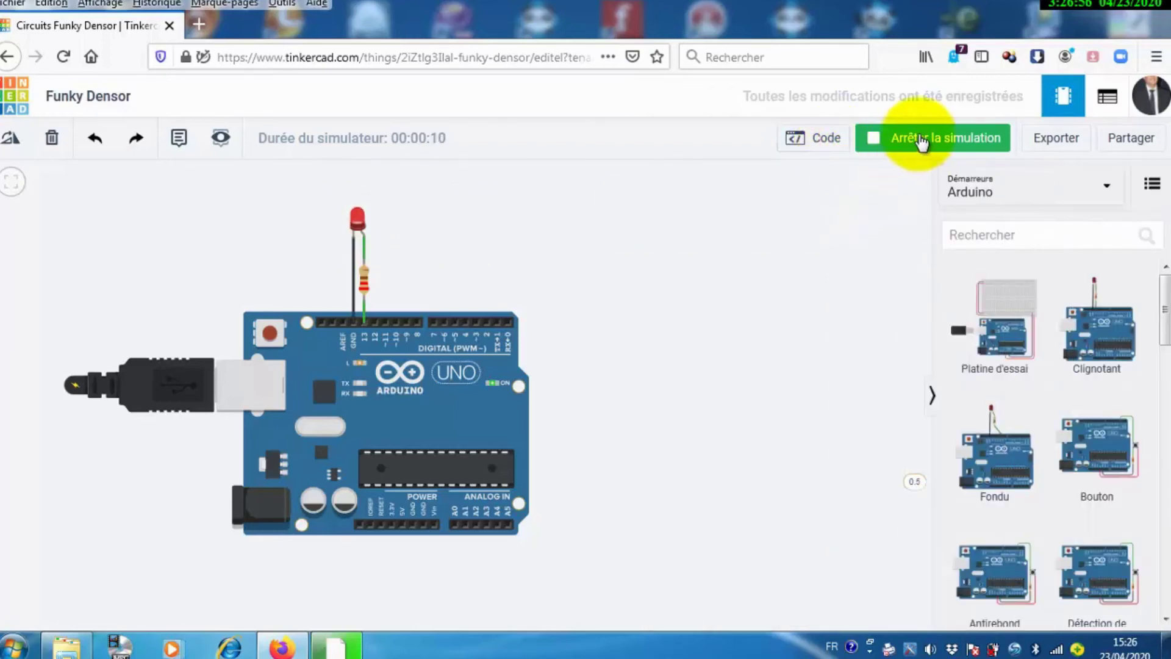
click(923, 141)
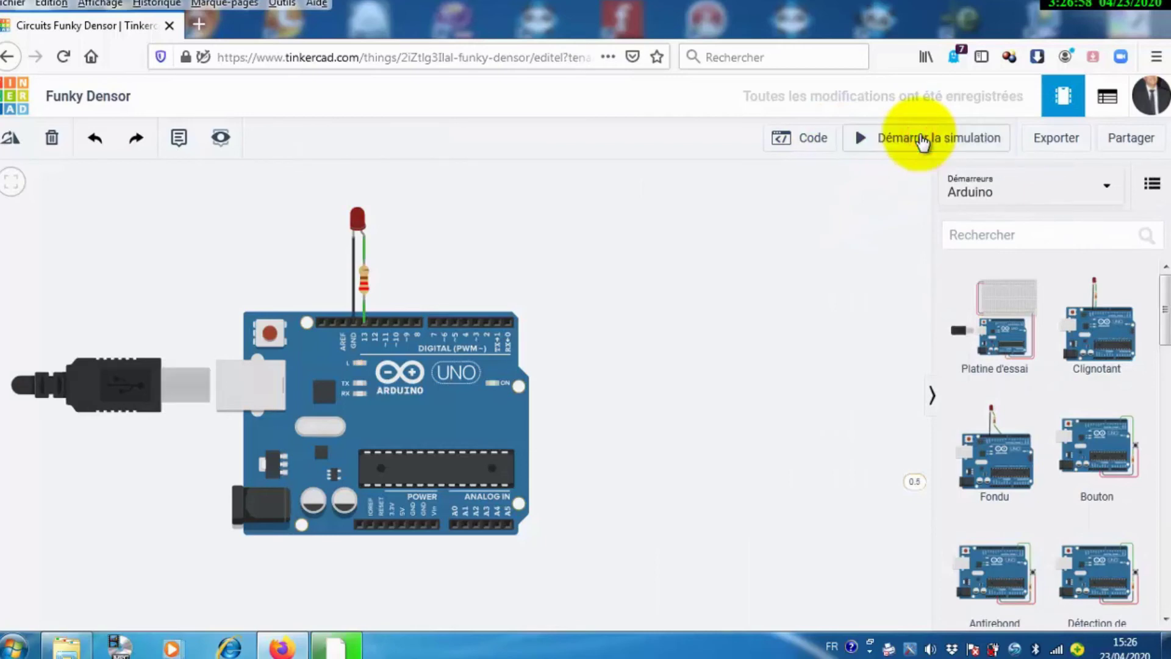
Rename the LED above the Arduino board "LED R", keeping its colour Rouge.
click(358, 221)
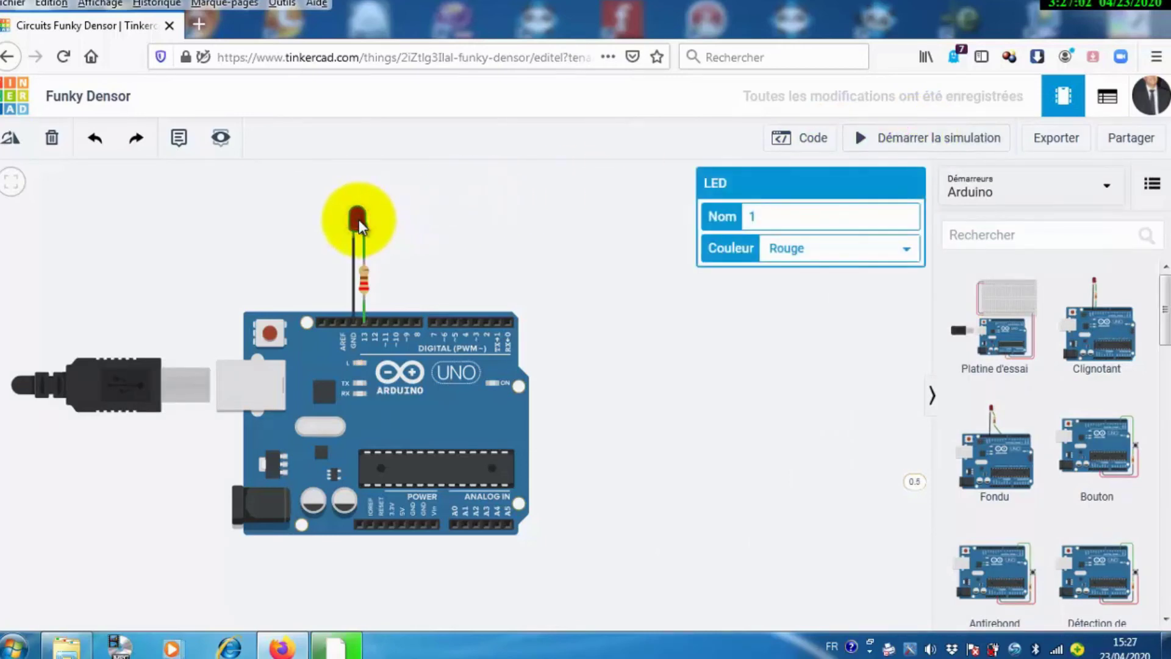
double_click(753, 216)
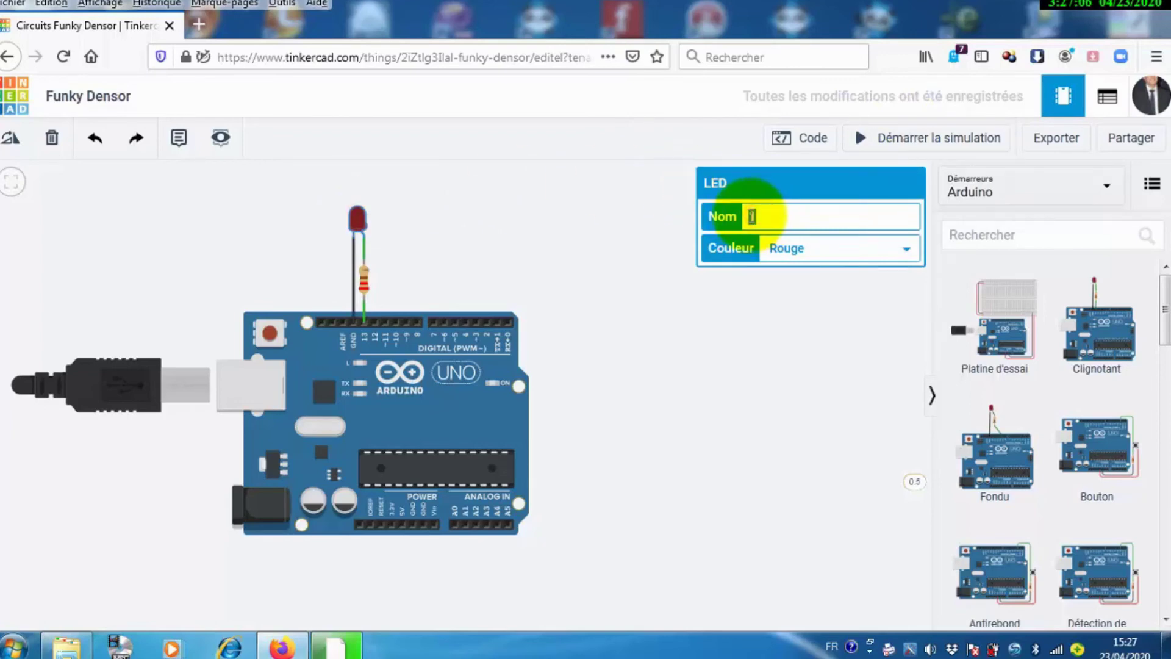
text(LED R)
click(908, 247)
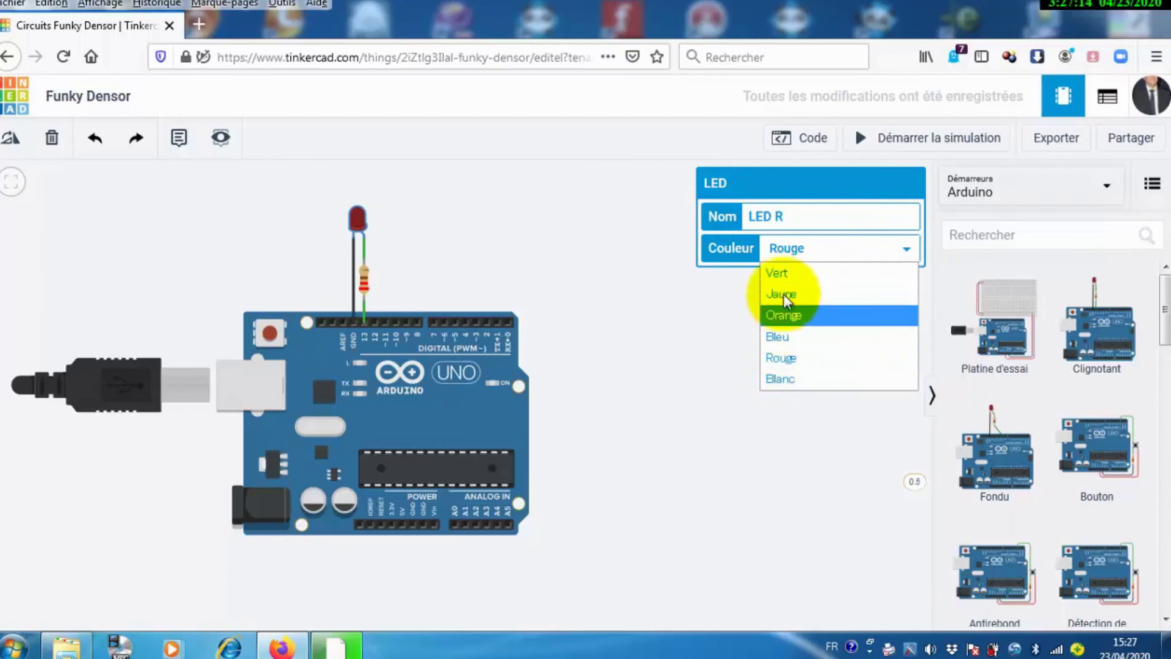
click(683, 293)
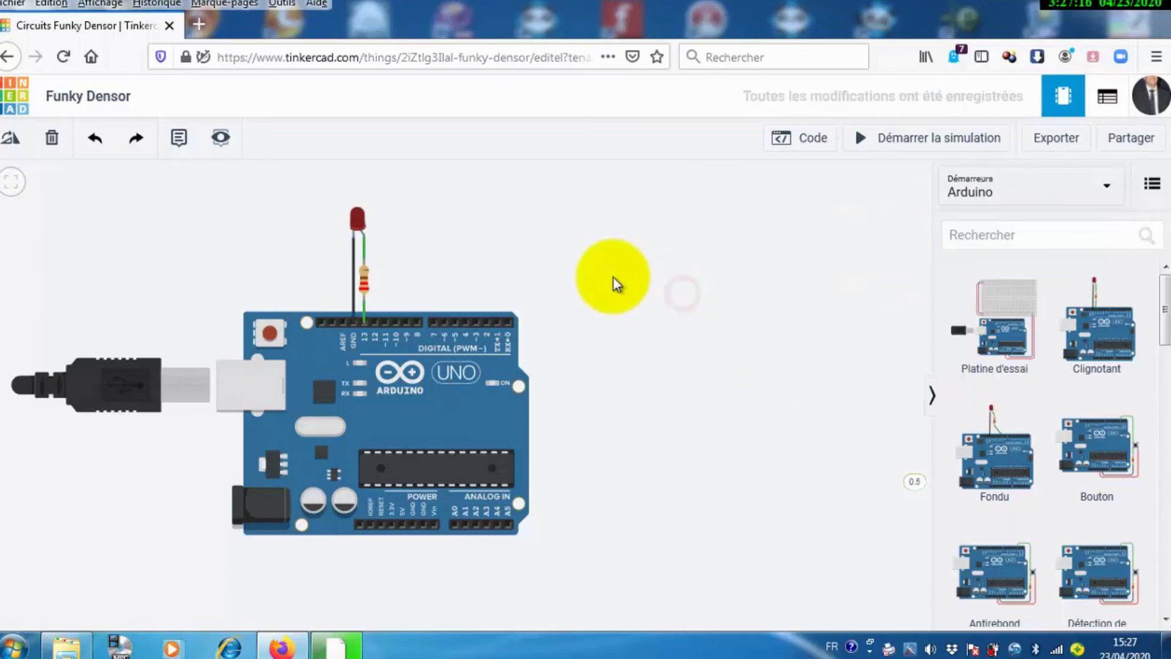
Inspect the resistor's resistance value and its available units, and view the Arduino board's properties.
click(365, 275)
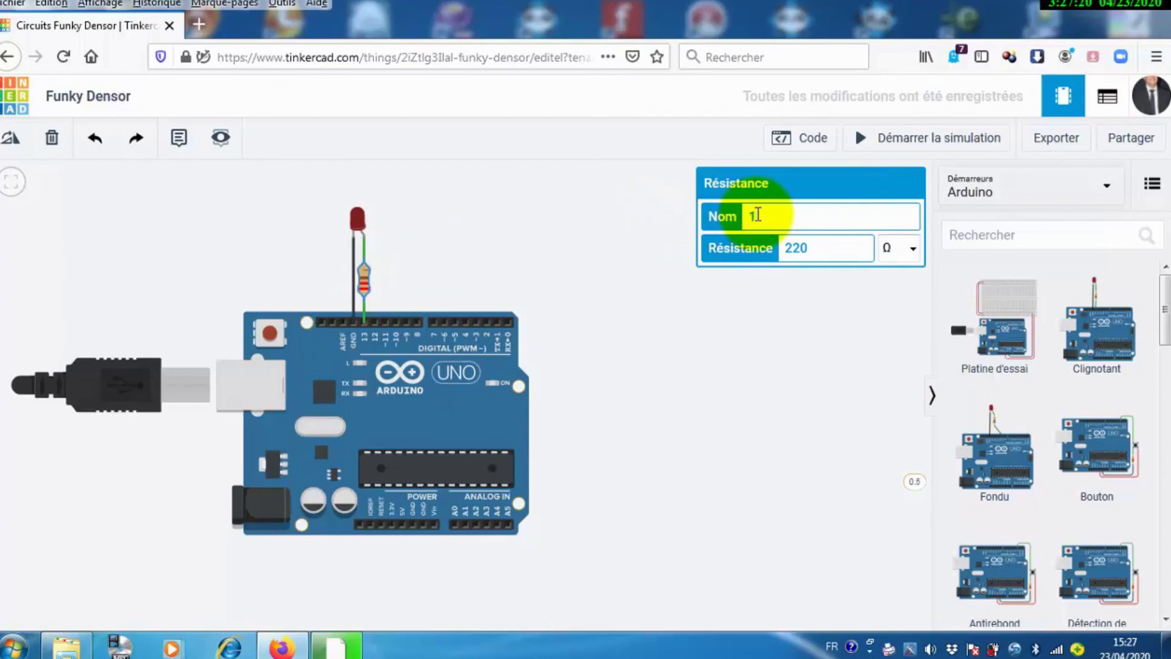
click(817, 248)
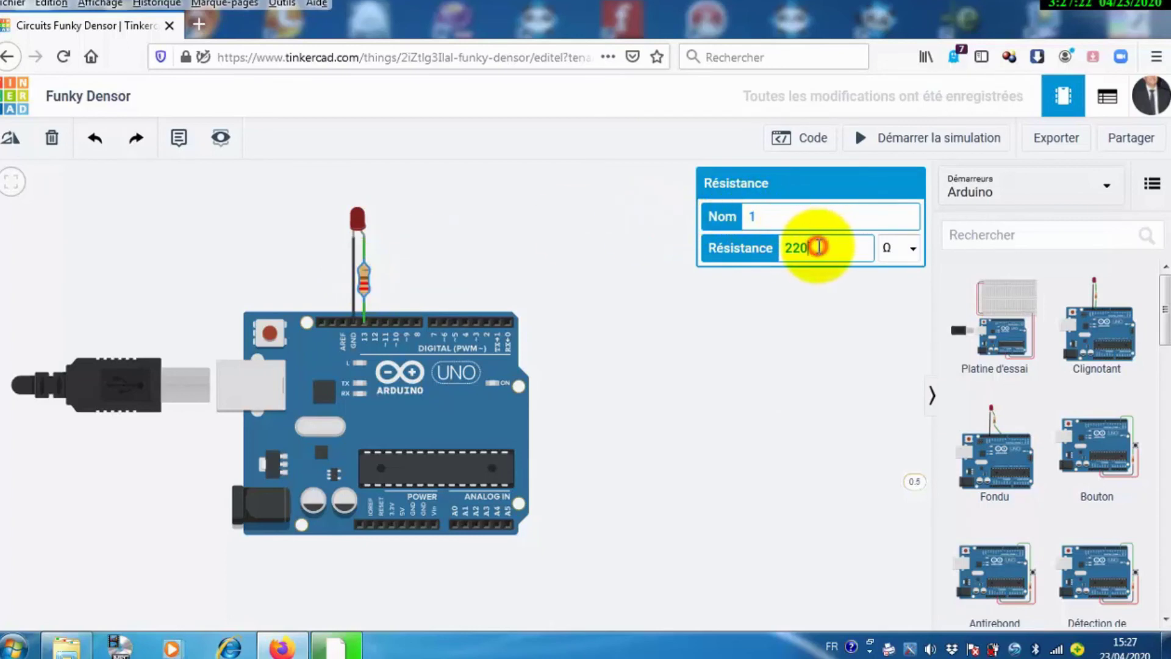
click(911, 248)
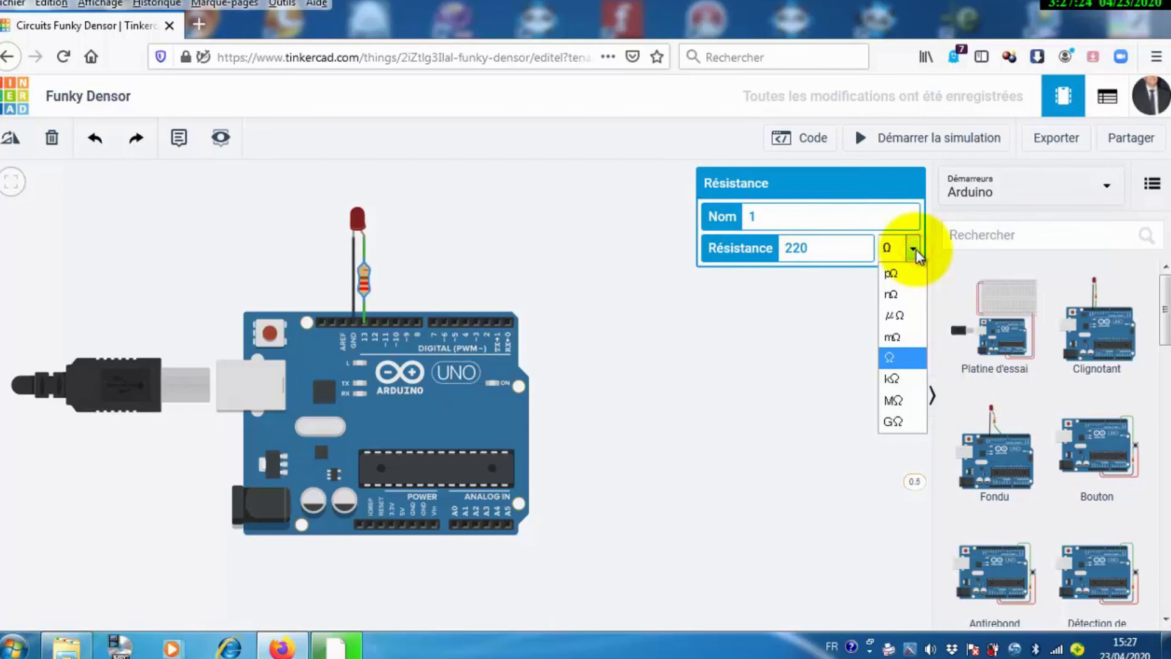
click(800, 298)
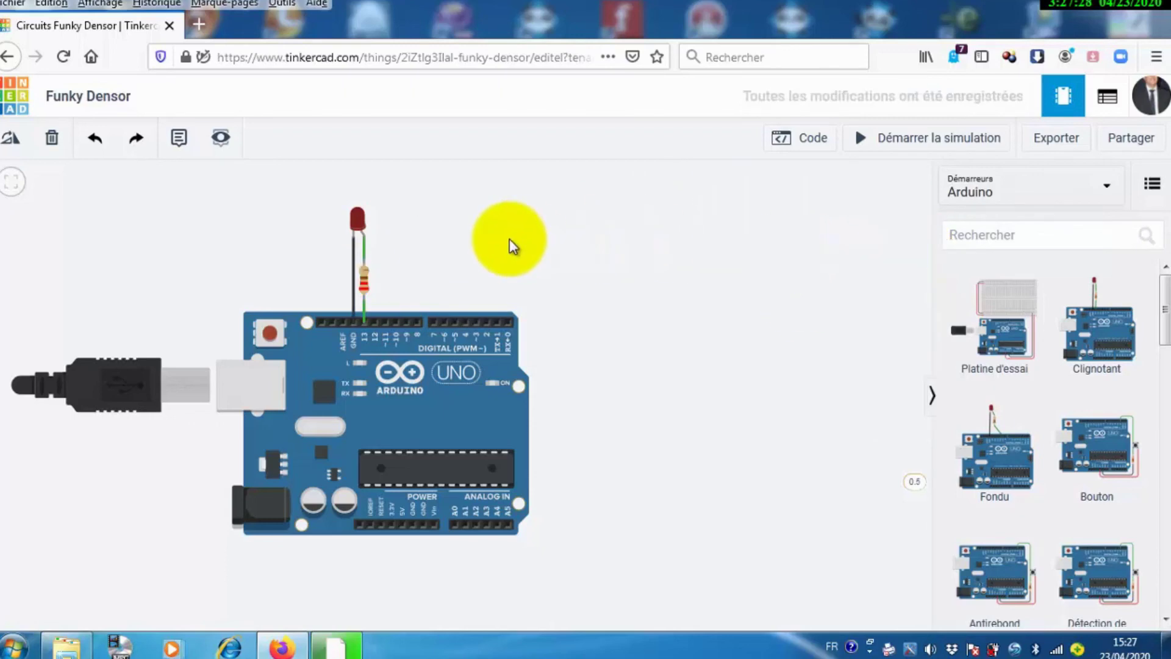
click(430, 347)
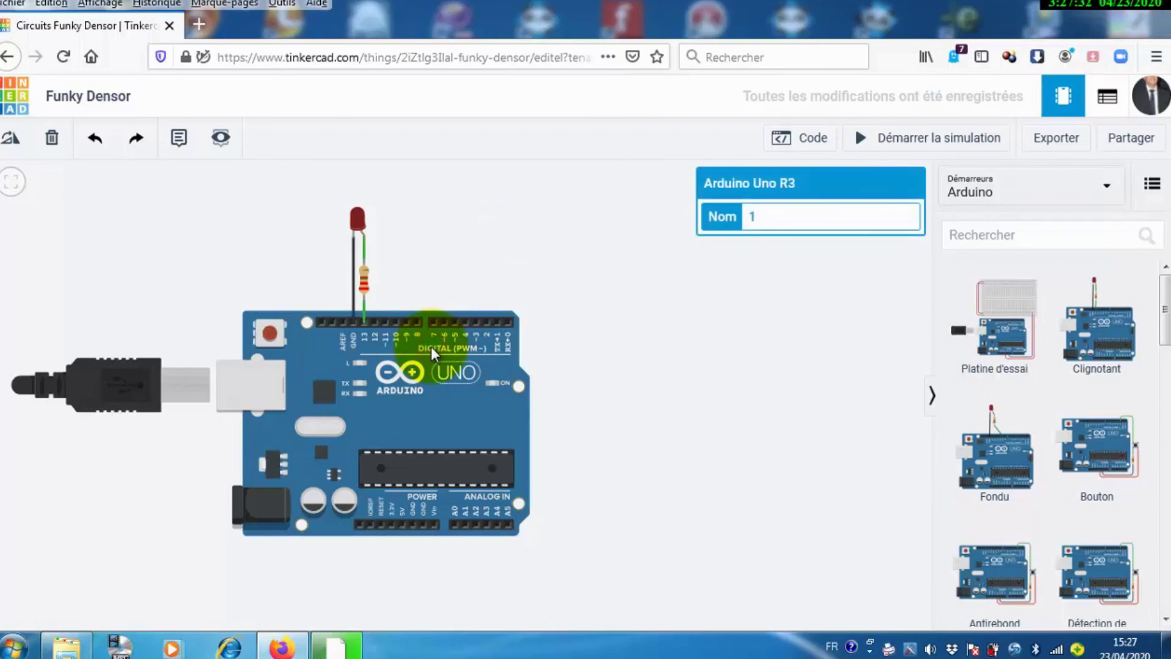
Delete the red LED and the resistor above the Arduino board.
click(357, 221)
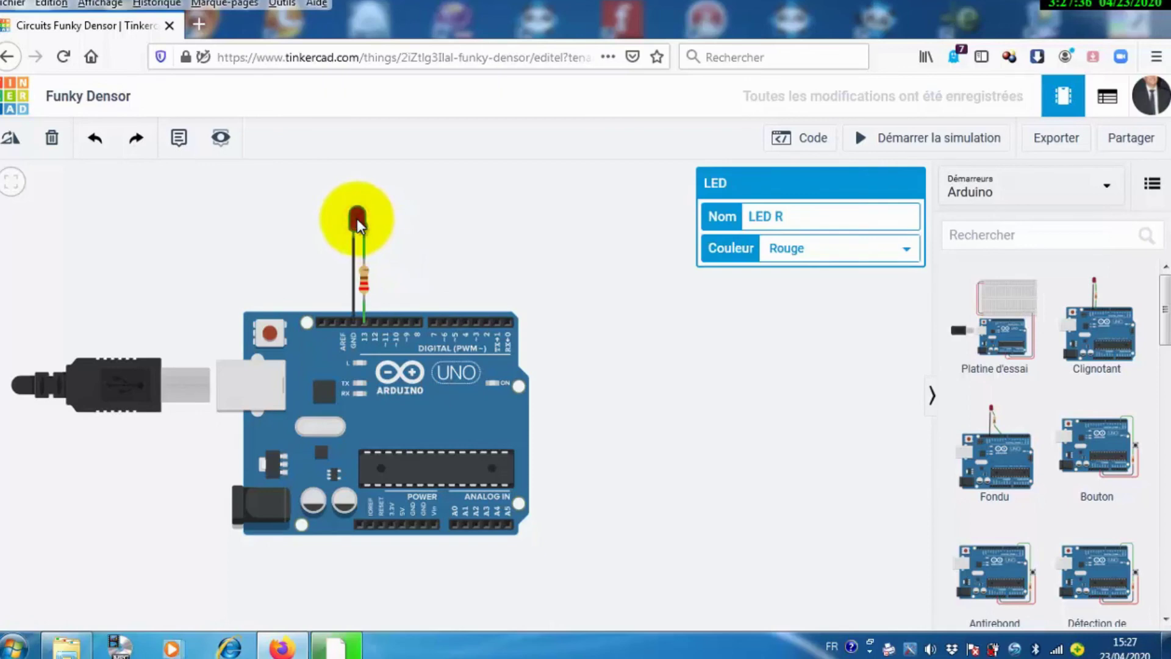
click(52, 140)
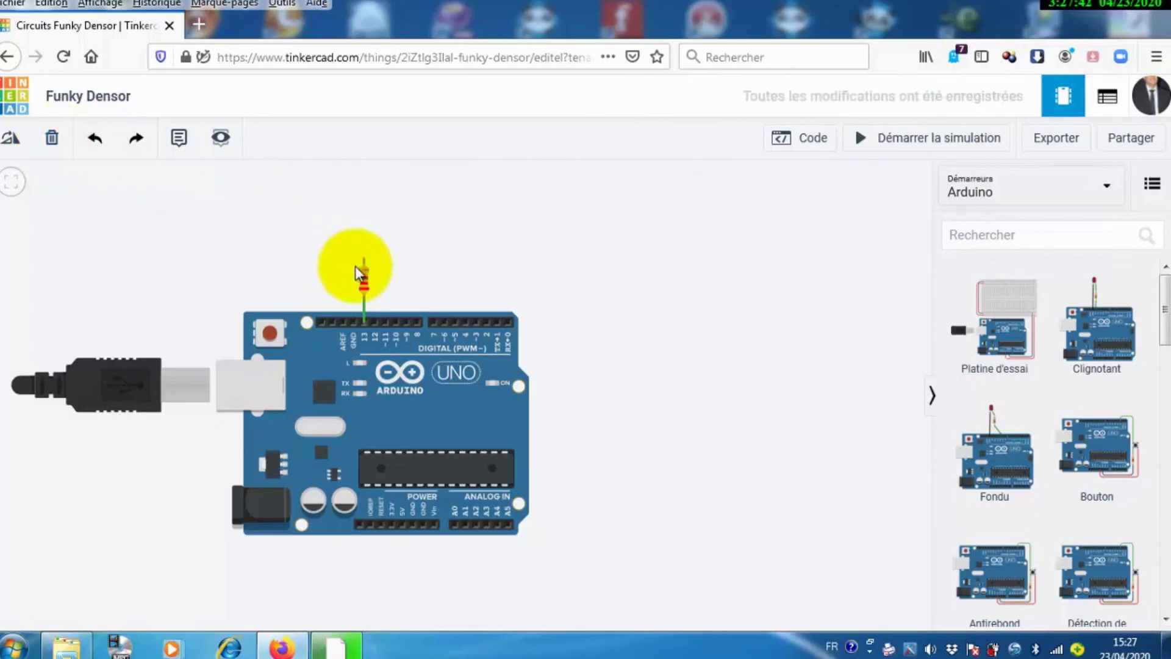
click(364, 272)
click(52, 136)
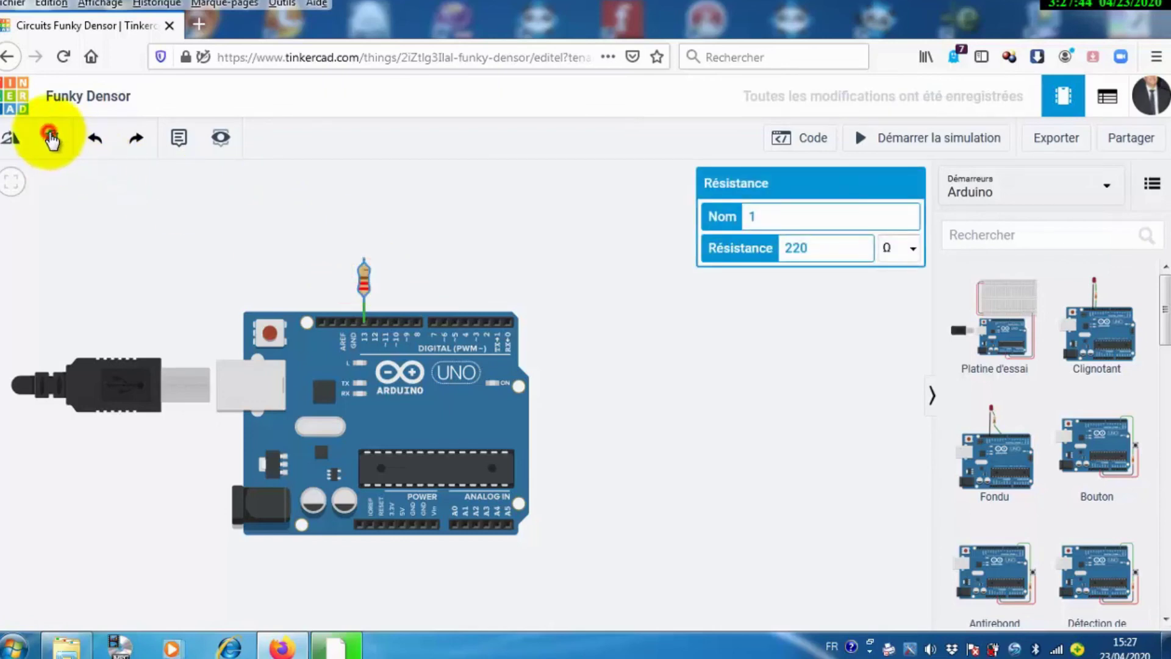
Rotate the Arduino Uno board clockwise by 180 degrees.
click(352, 341)
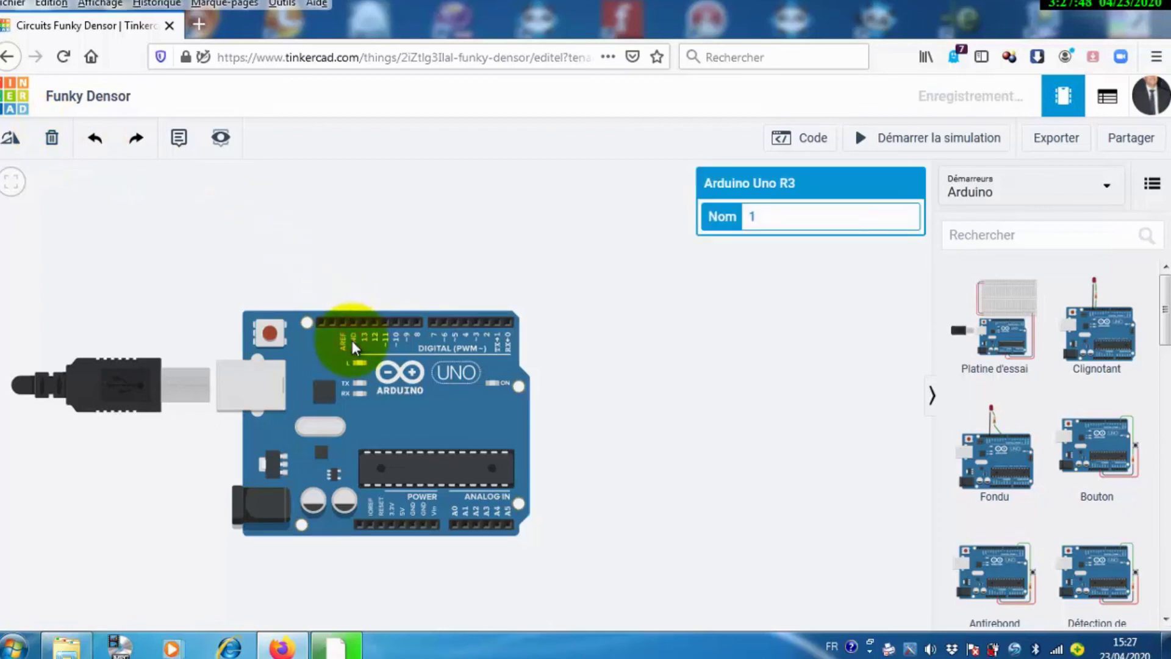
click(354, 349)
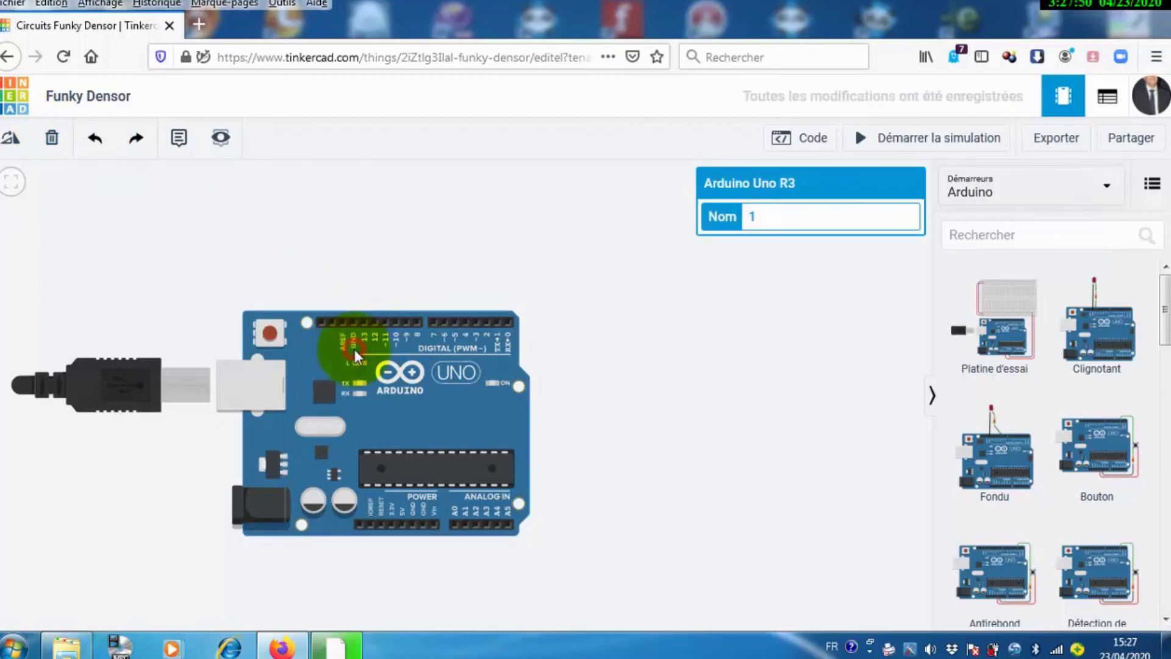
click(11, 139)
click(11, 139)
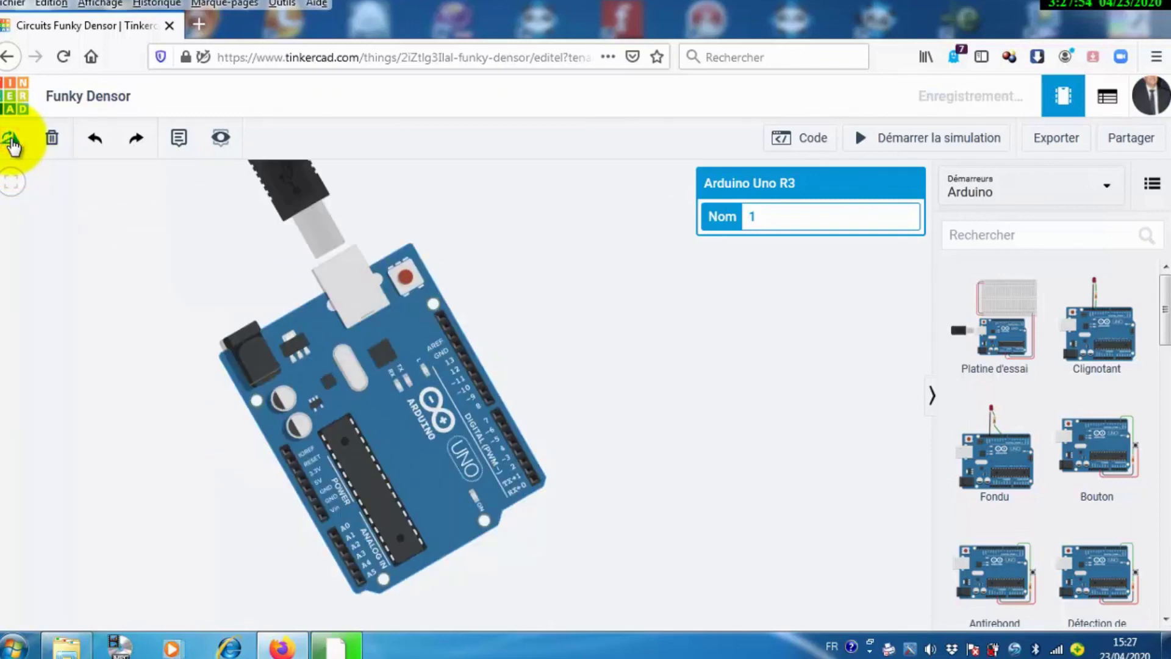
click(11, 139)
click(11, 139)
click(11, 139)
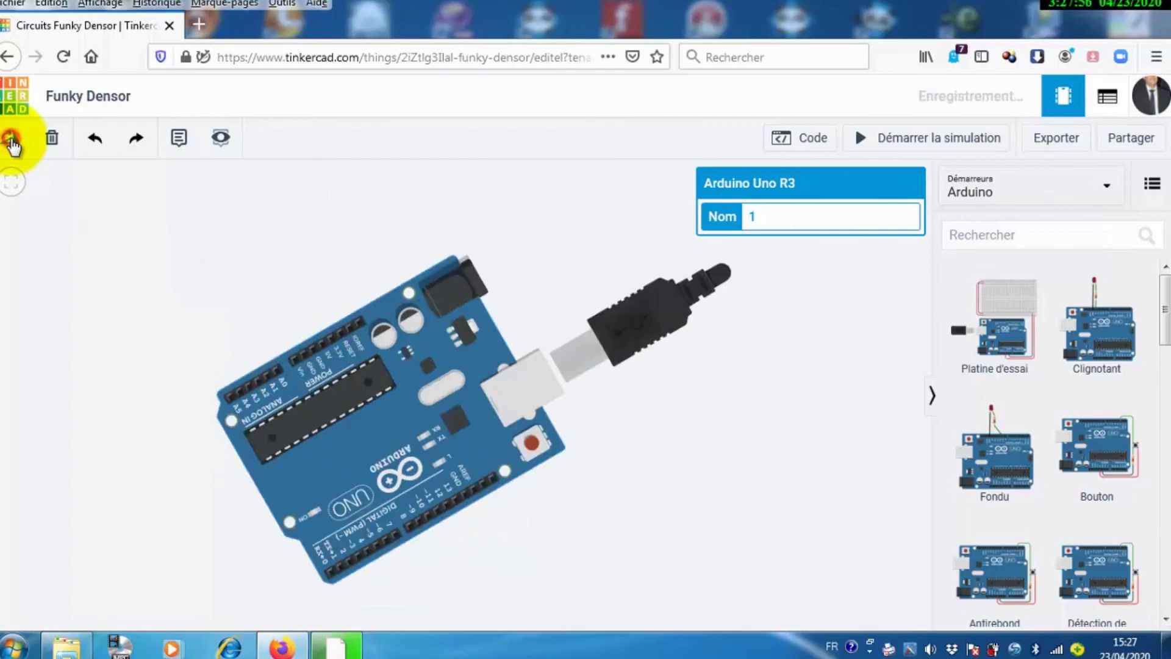
click(11, 139)
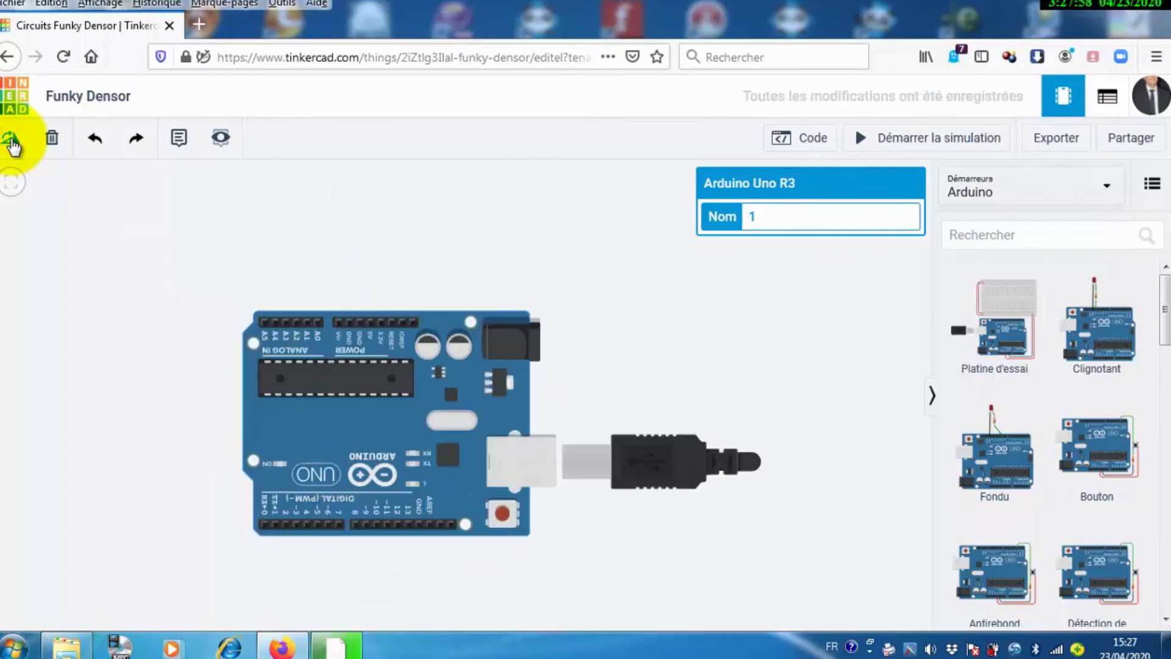